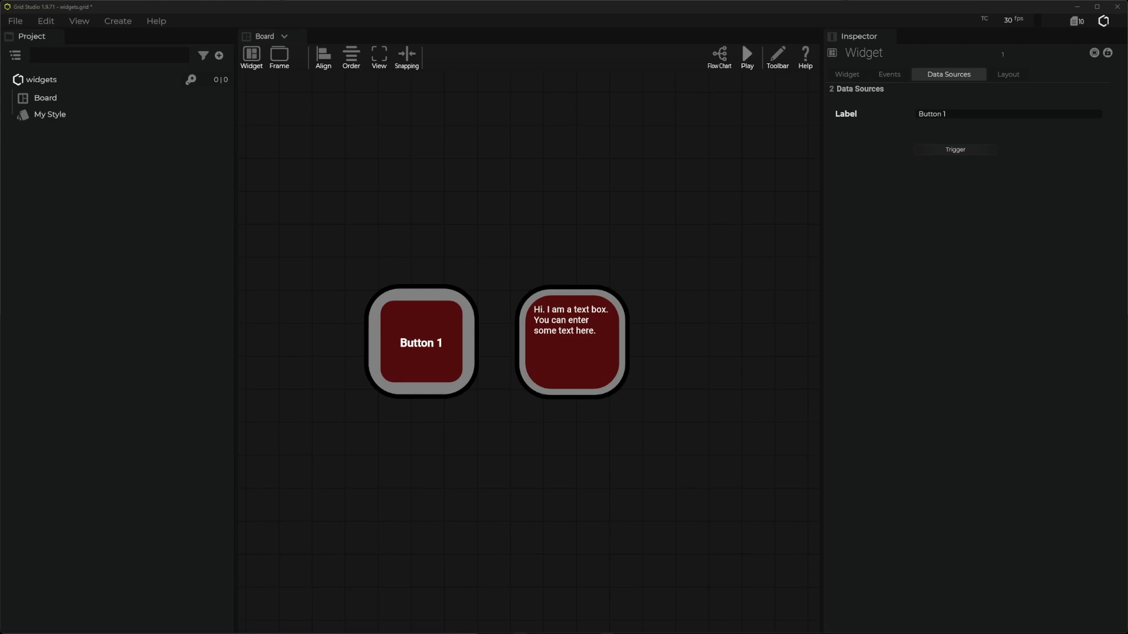
- Open the text box widget's editor, examine the settings of Rectangle1 and Rectangle, and return to the board
{"action": "left_click", "coordinate": [425, 480]}
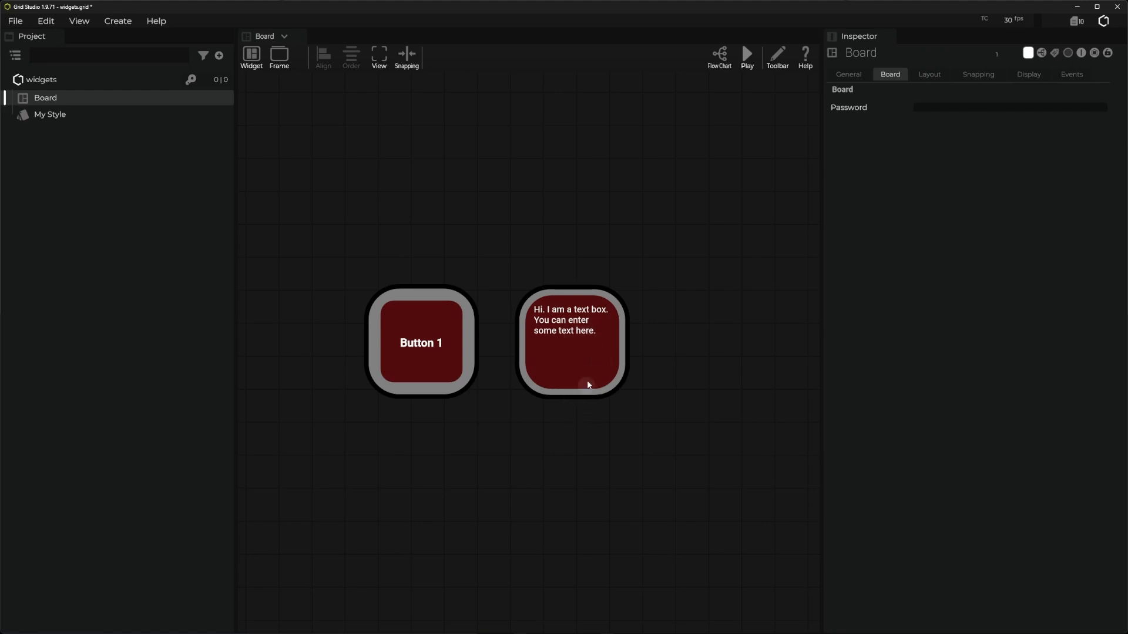
{"action": "right_click", "coordinate": [568, 354]}
{"action": "left_click", "coordinate": [506, 411]}
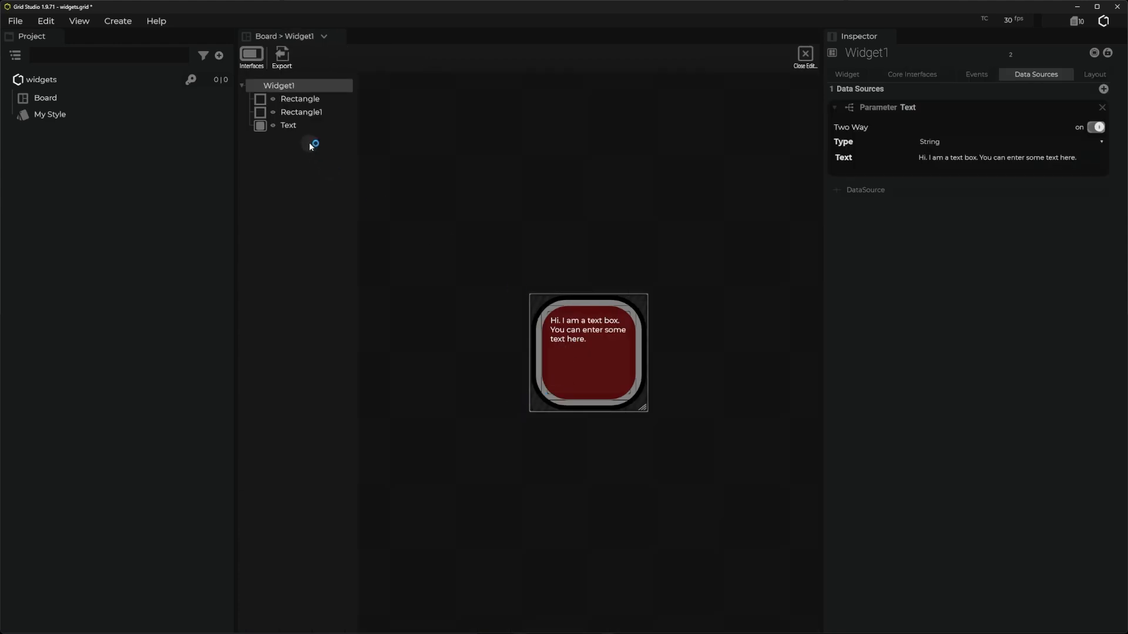
{"action": "left_click", "coordinate": [296, 112]}
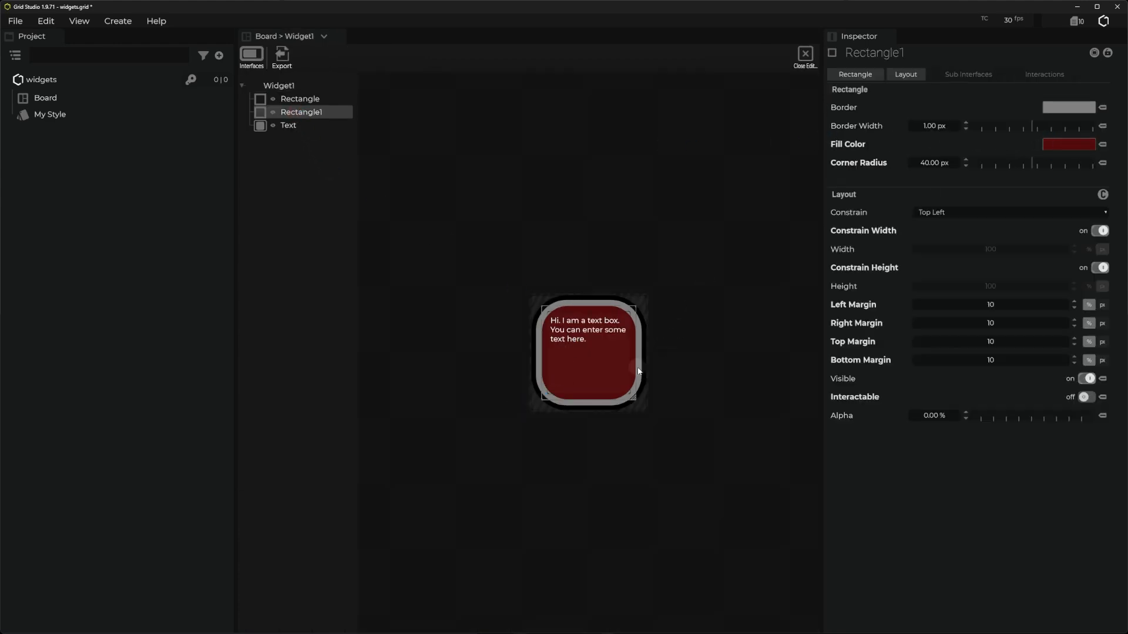
{"action": "left_click", "coordinate": [301, 99]}
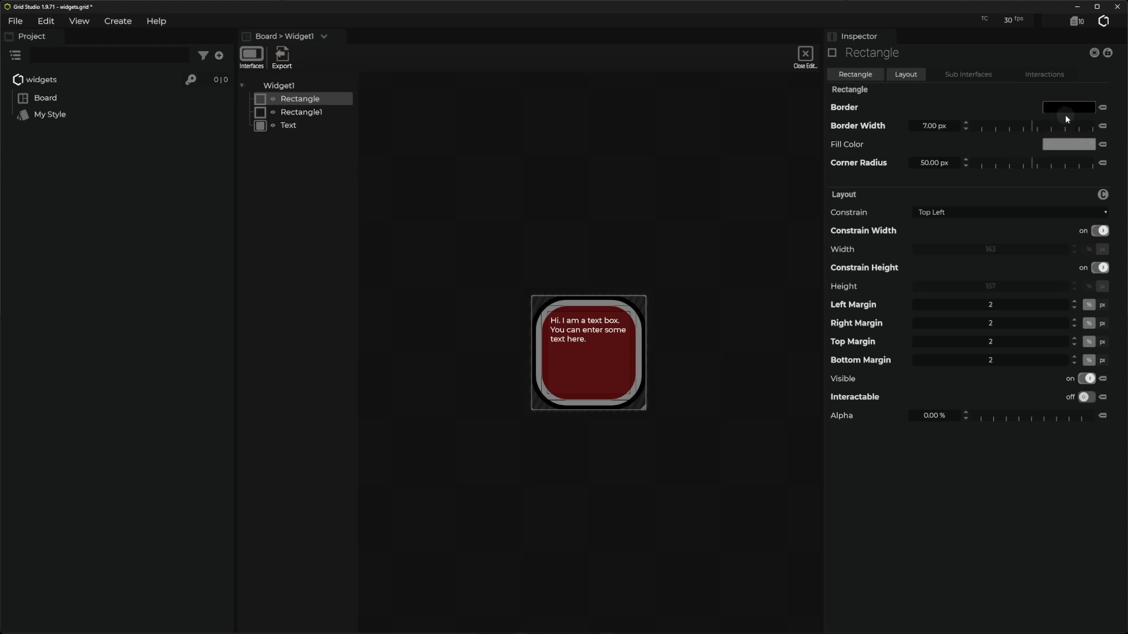
{"action": "left_click", "coordinate": [804, 59]}
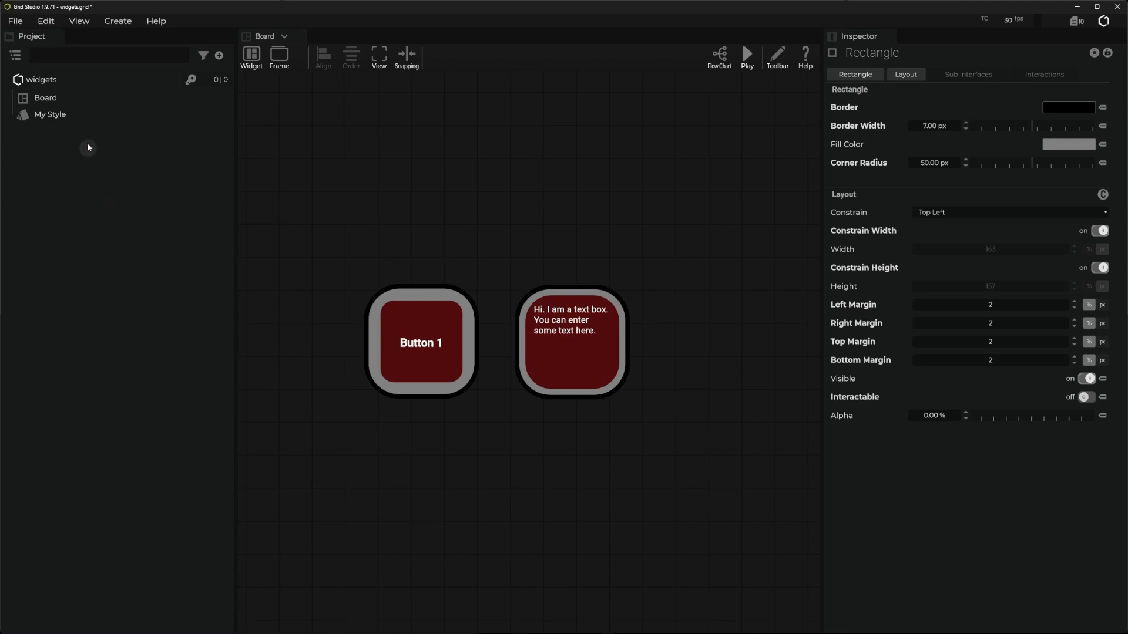
- Review the colors and fonts defined in My Style and the style types that can be added to it
{"action": "left_click", "coordinate": [59, 114]}
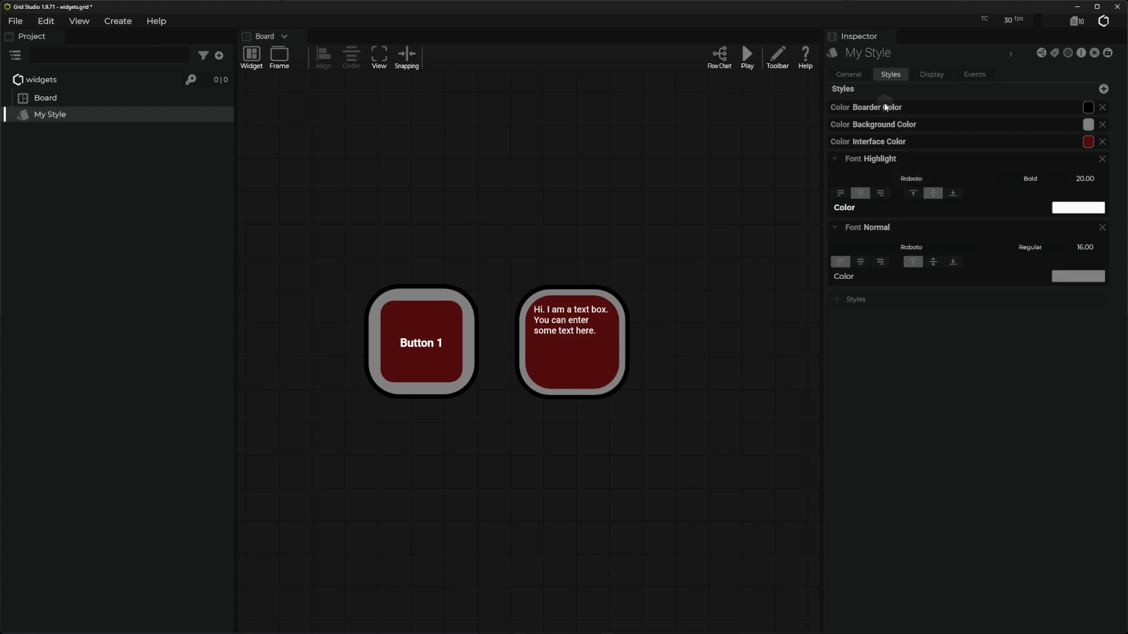
{"action": "left_click", "coordinate": [852, 295]}
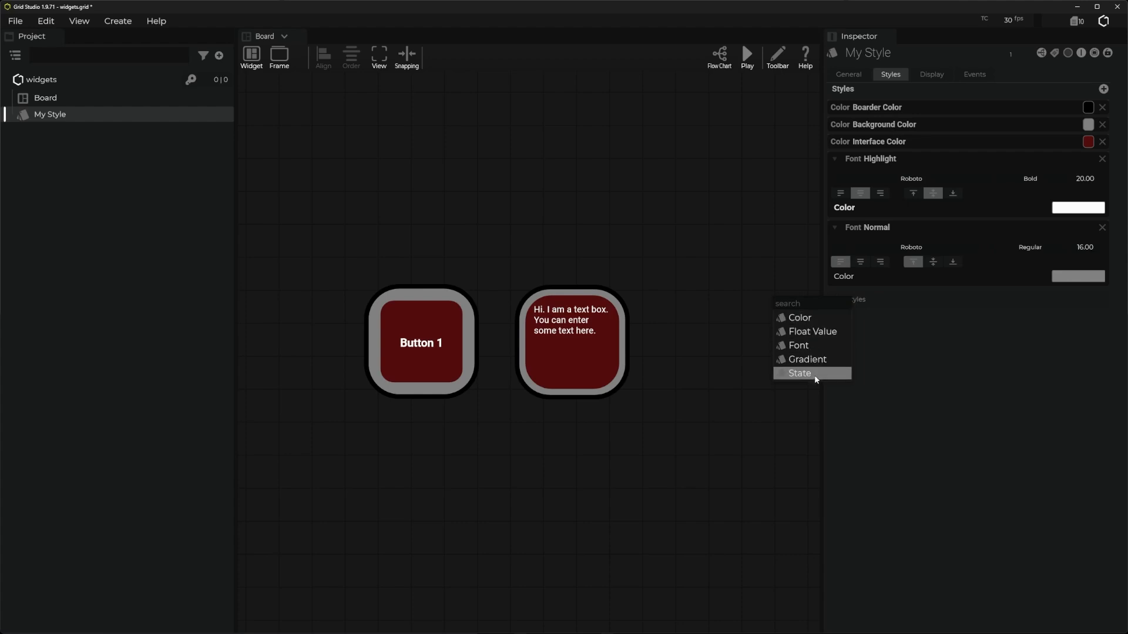
{"action": "left_click", "coordinate": [929, 344]}
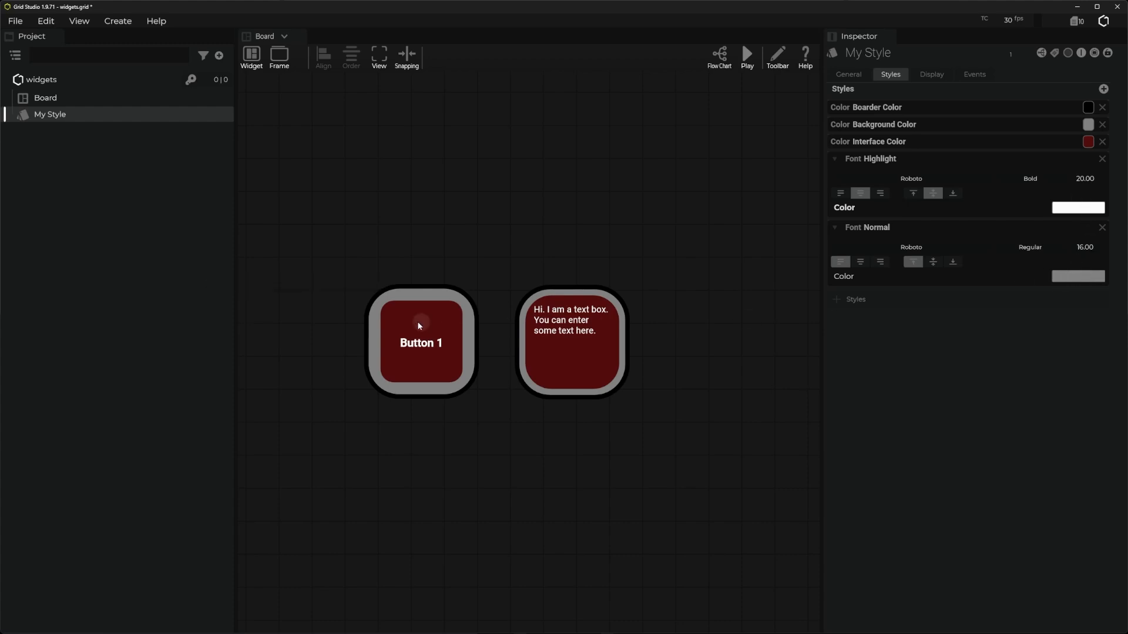
- Open the Button 1 widget in its editor and add a Style data source to it
{"action": "left_click", "coordinate": [447, 295]}
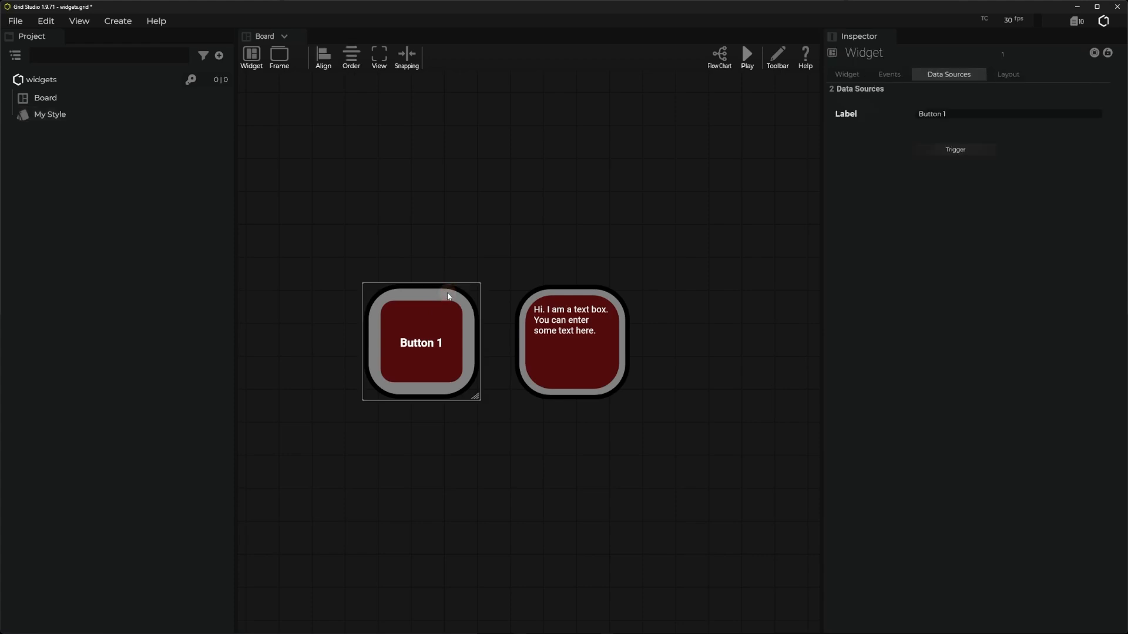
{"action": "right_click", "coordinate": [453, 342]}
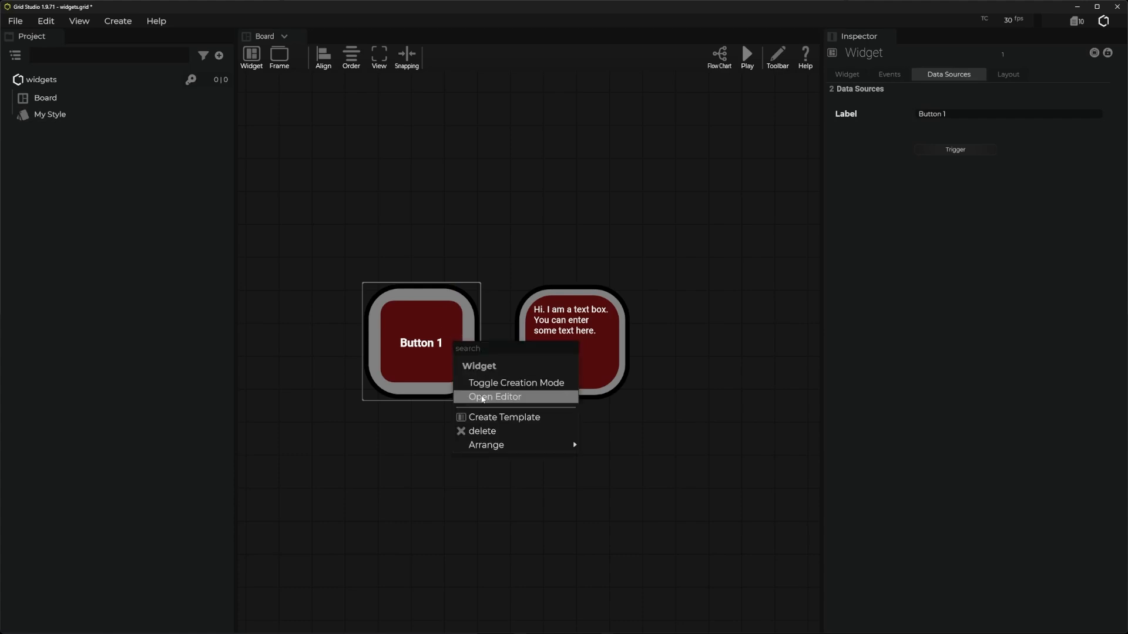
{"action": "left_click", "coordinate": [482, 397]}
{"action": "left_click", "coordinate": [281, 87]}
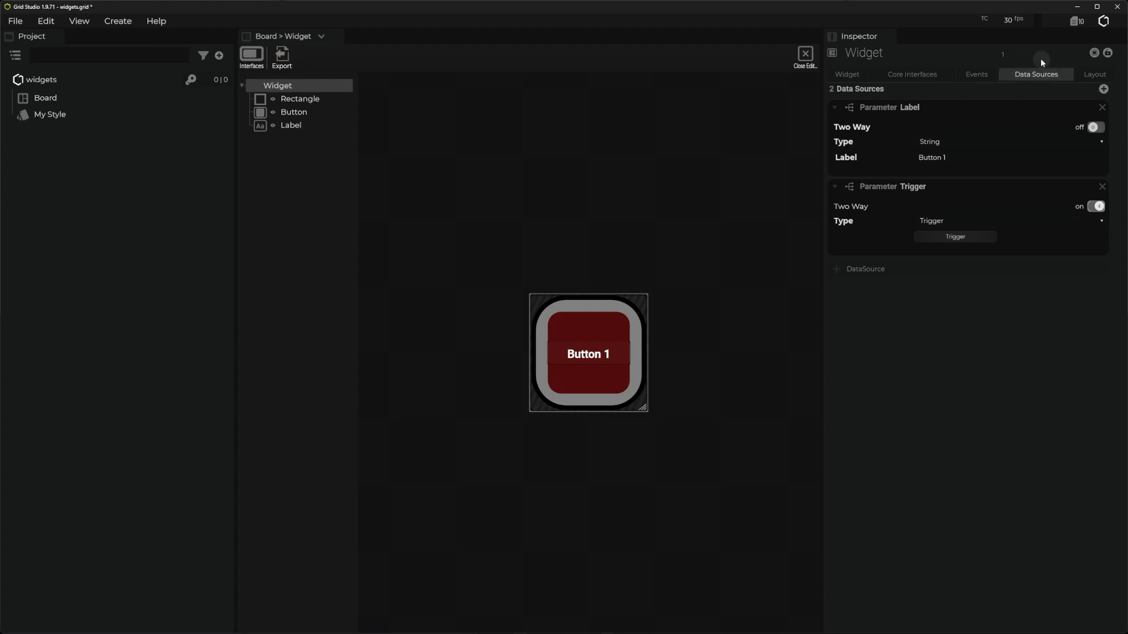
{"action": "left_click", "coordinate": [869, 272]}
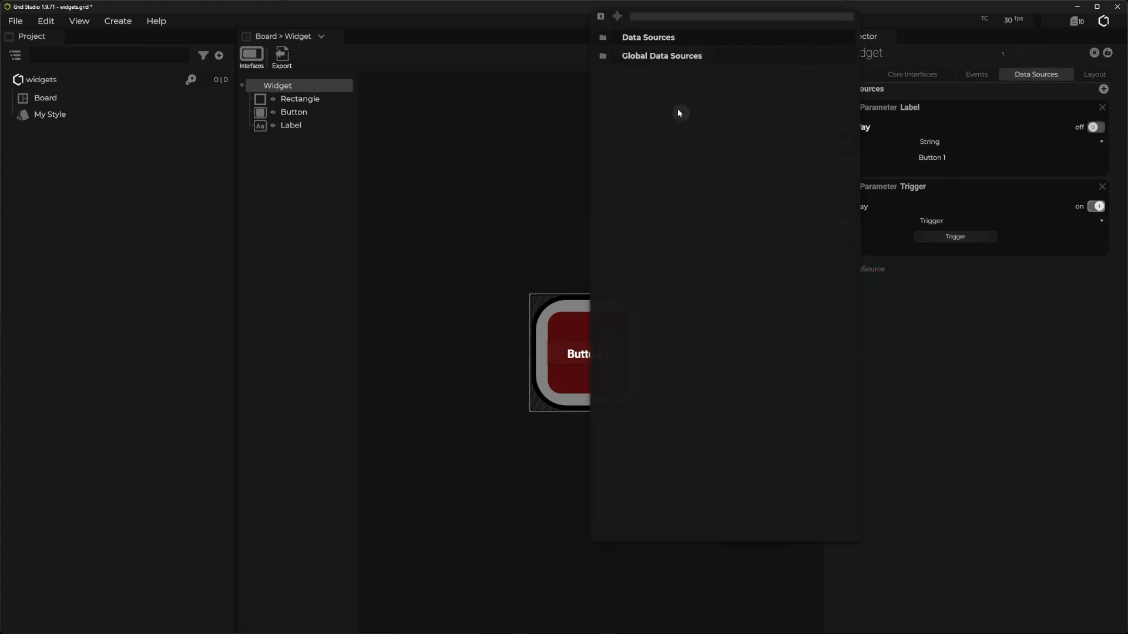
{"action": "left_click", "coordinate": [635, 57]}
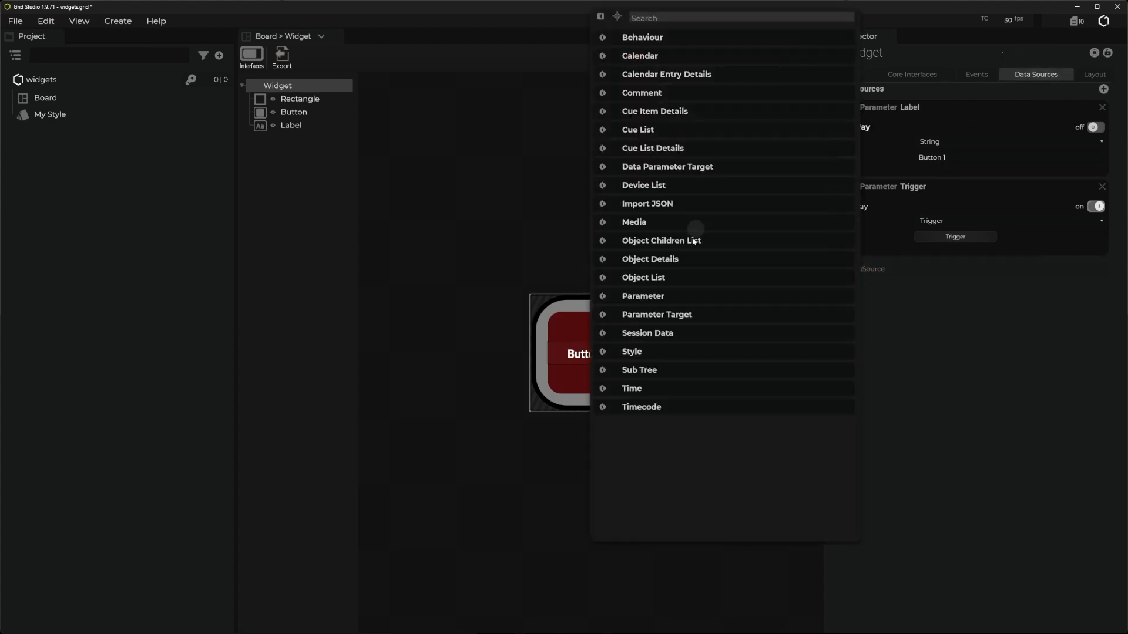
{"action": "left_click", "coordinate": [633, 353]}
- Link the Button 1 widget's Style data source to My Style
{"action": "left_click", "coordinate": [643, 350]}
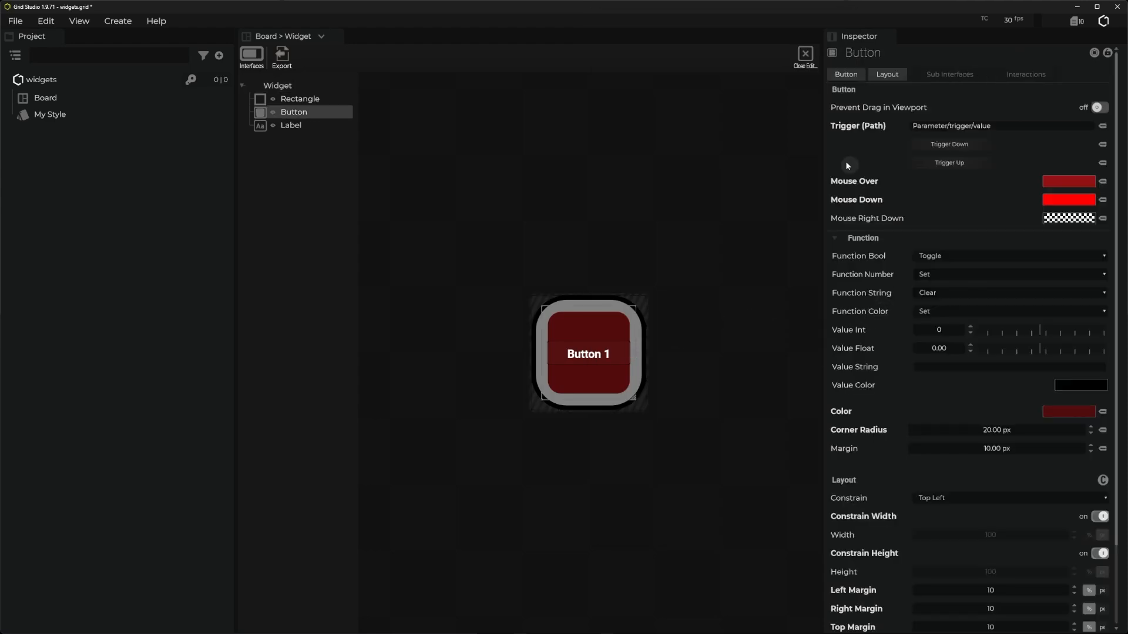
{"action": "left_click", "coordinate": [294, 90]}
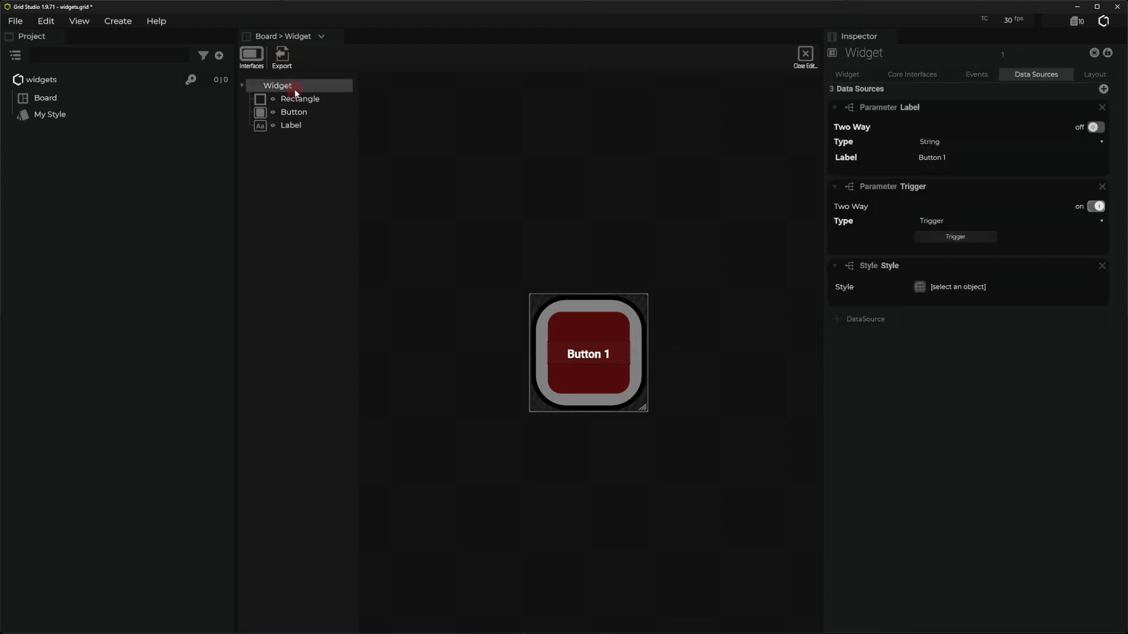
{"action": "left_click", "coordinate": [920, 286]}
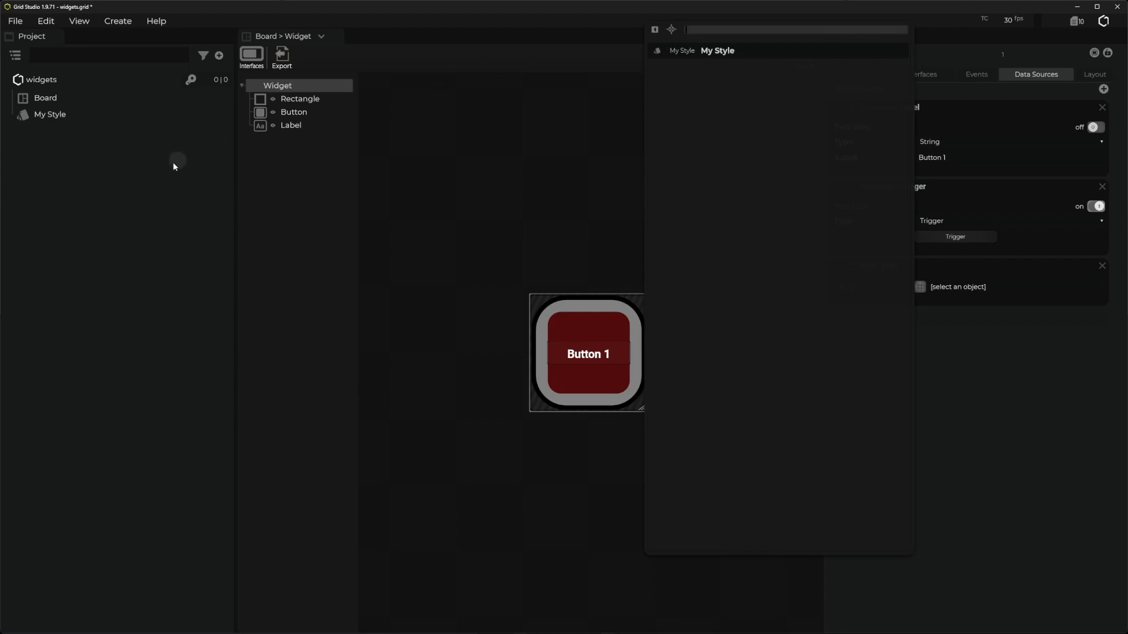
{"action": "left_click", "coordinate": [720, 52]}
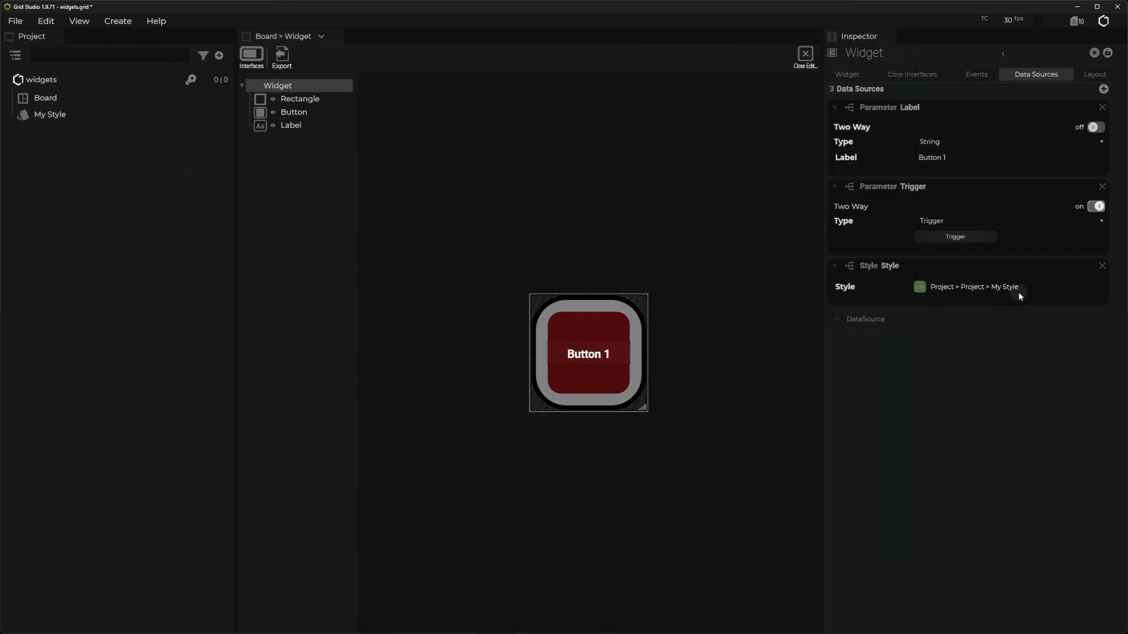
- Bind the Rectangle's border to style/Boarder Color and its fill color to style/Background Color
{"action": "left_click", "coordinate": [298, 99]}
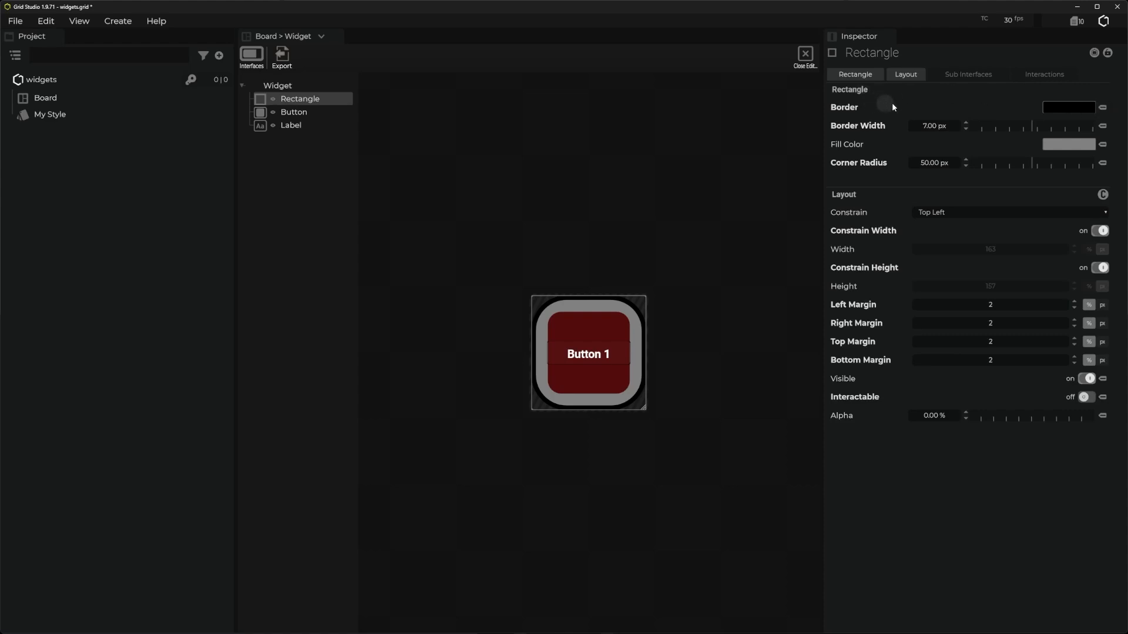
{"action": "left_click", "coordinate": [1102, 107]}
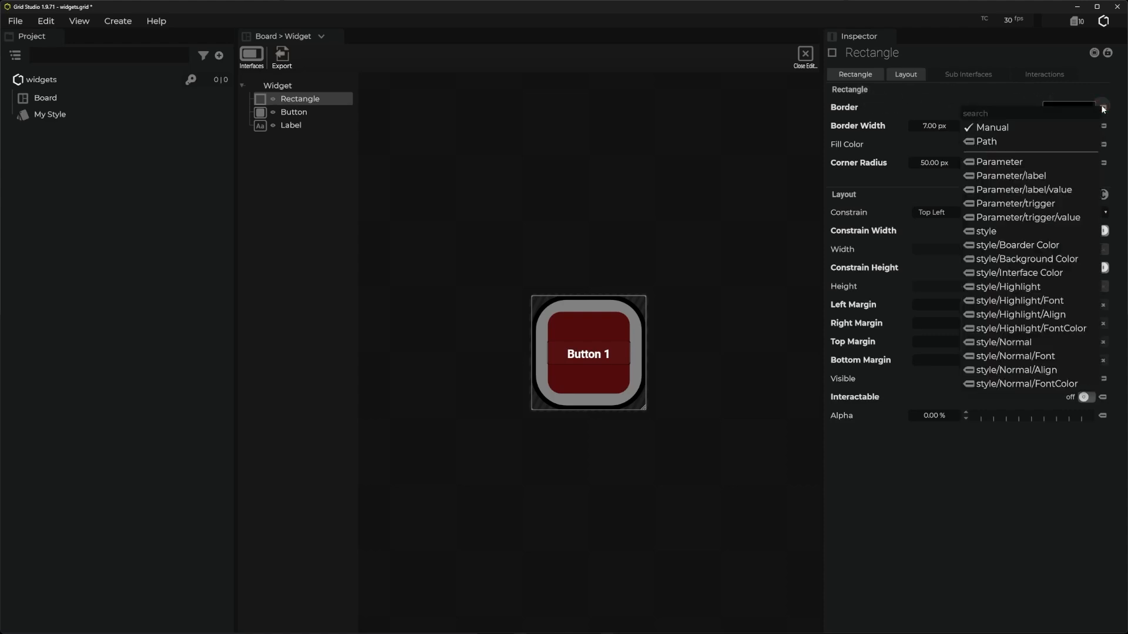
{"action": "left_click", "coordinate": [1029, 244]}
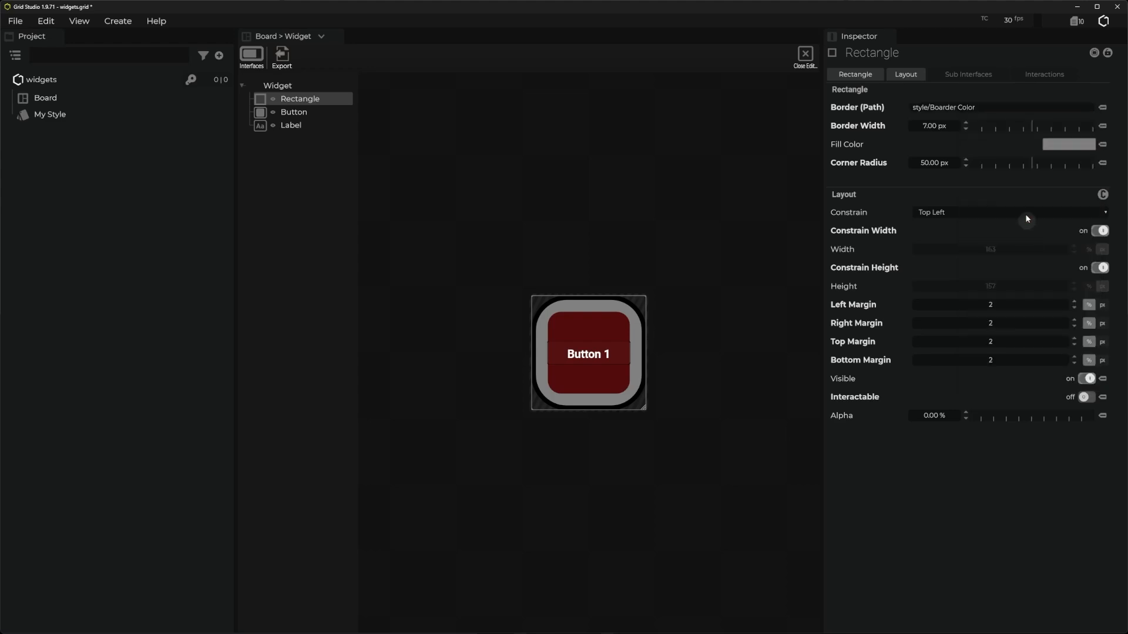
{"action": "left_click", "coordinate": [1103, 144]}
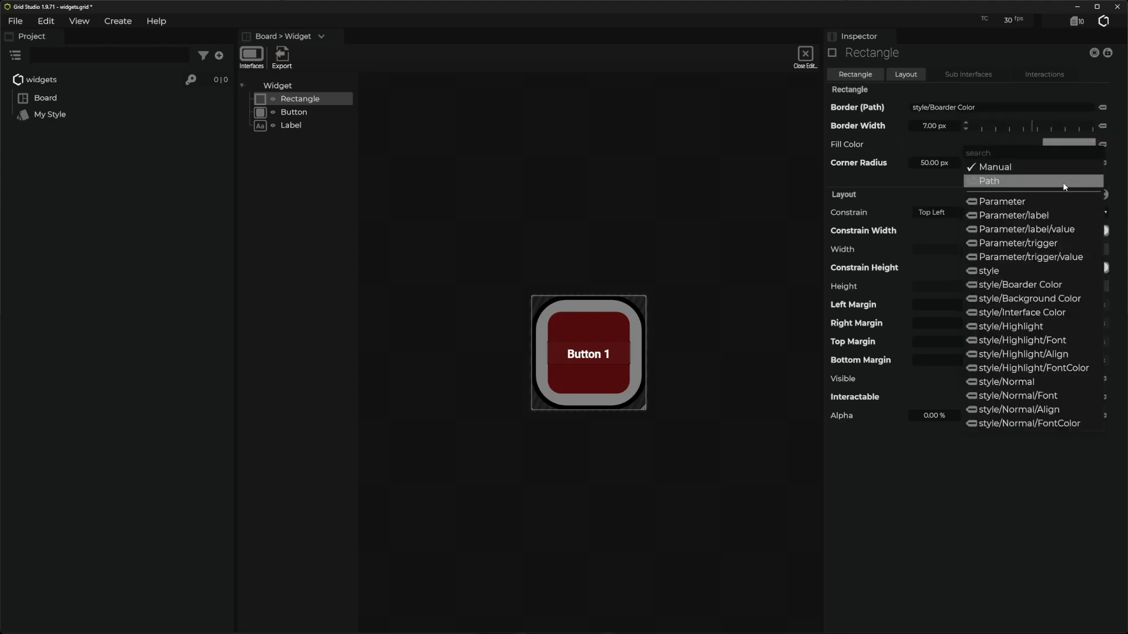
{"action": "left_click", "coordinate": [1037, 299]}
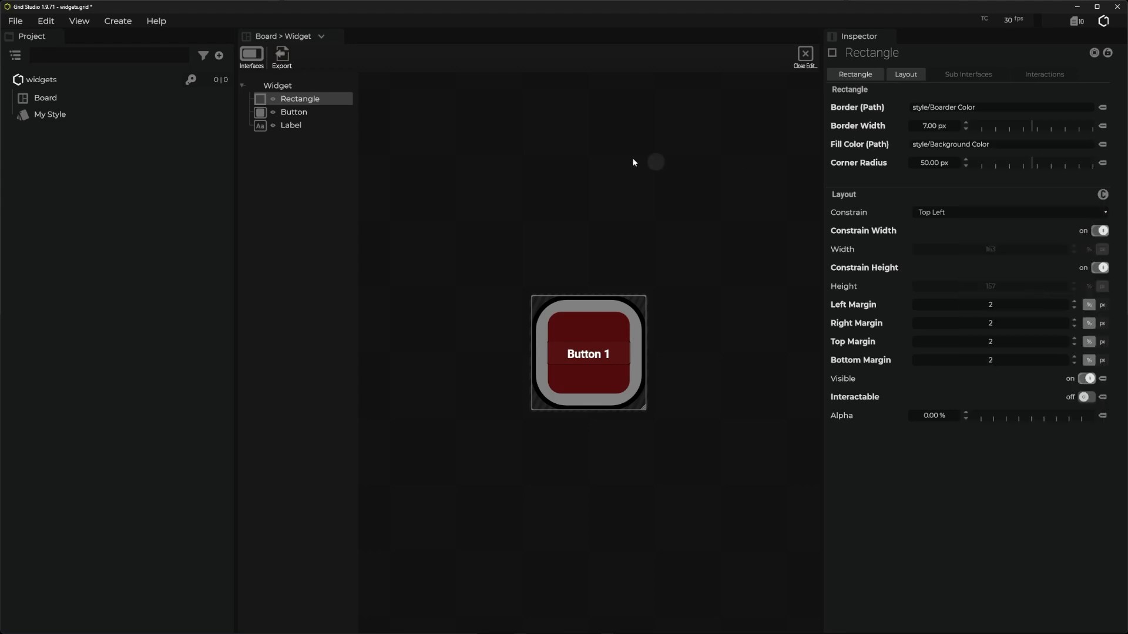
- Bind the Button element's color to style/Interface Color
{"action": "left_click", "coordinate": [296, 113]}
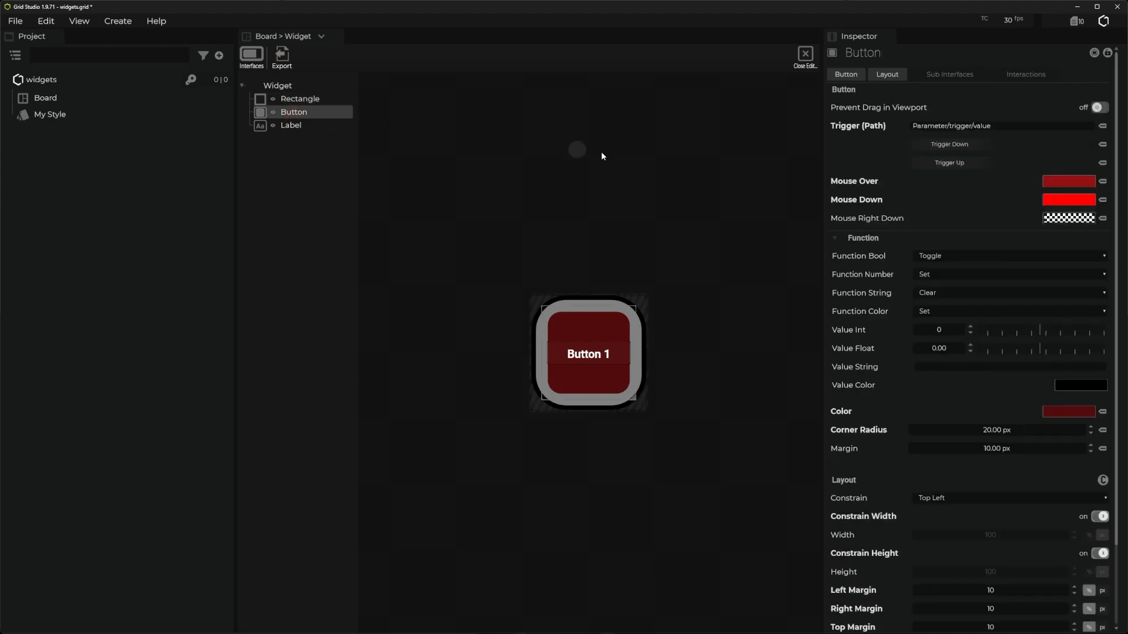
{"action": "left_click", "coordinate": [1102, 412]}
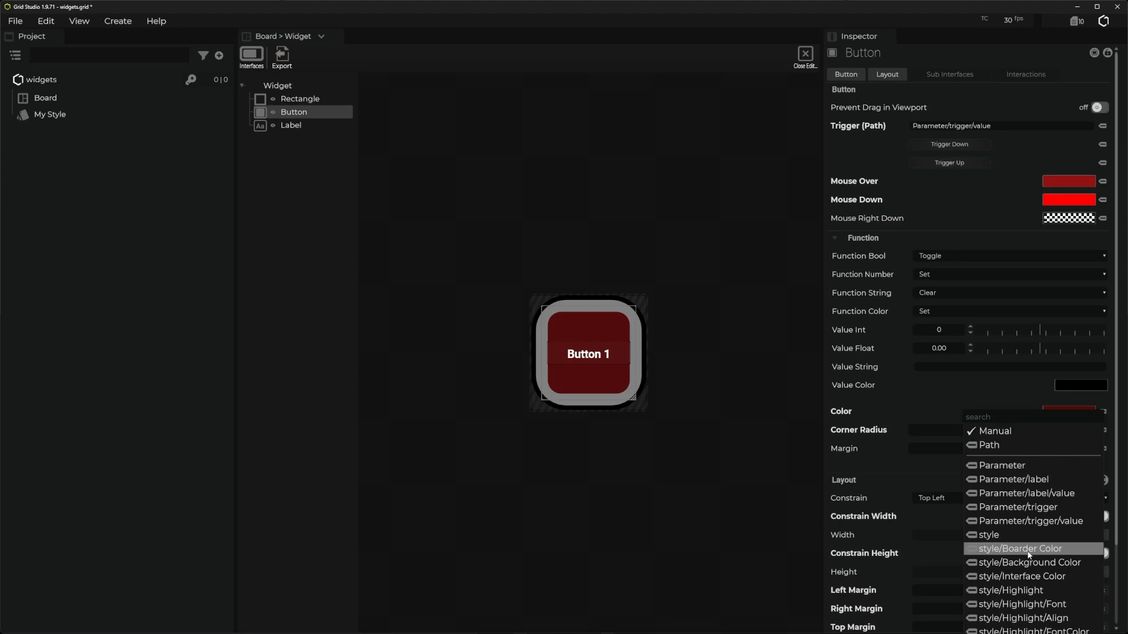
{"action": "left_click", "coordinate": [1022, 579]}
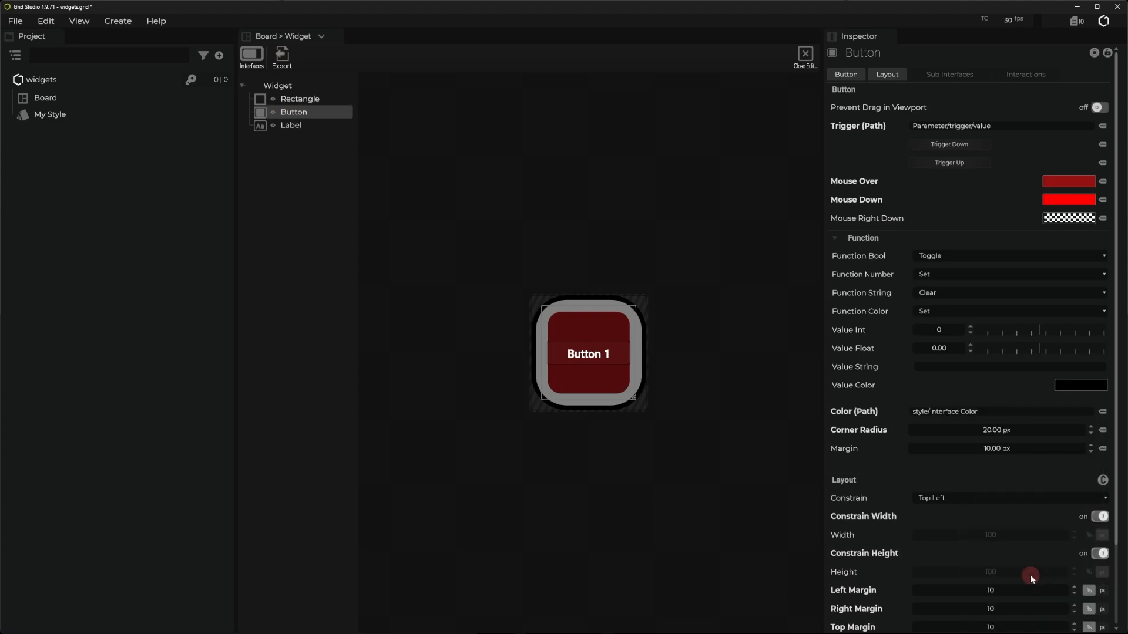
- Bind the Label's text color, font and alignment to style/Highlight/FontColor, style/Highlight/Font and style/Highlight/Align, and close the widget editor
{"action": "left_click", "coordinate": [290, 124]}
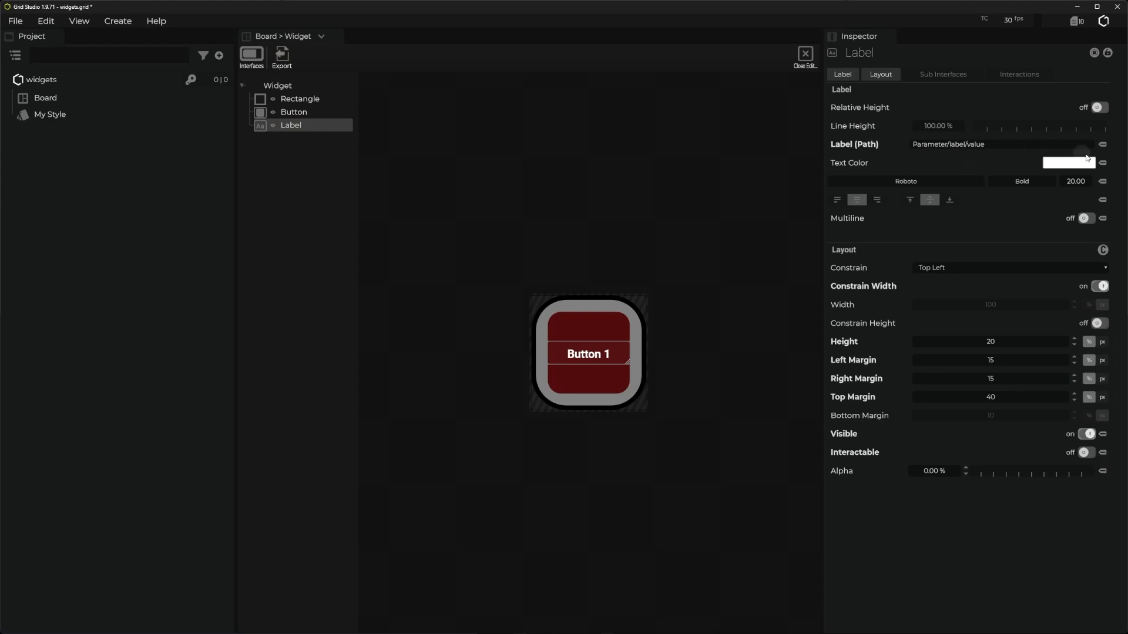
{"action": "left_click", "coordinate": [1102, 164]}
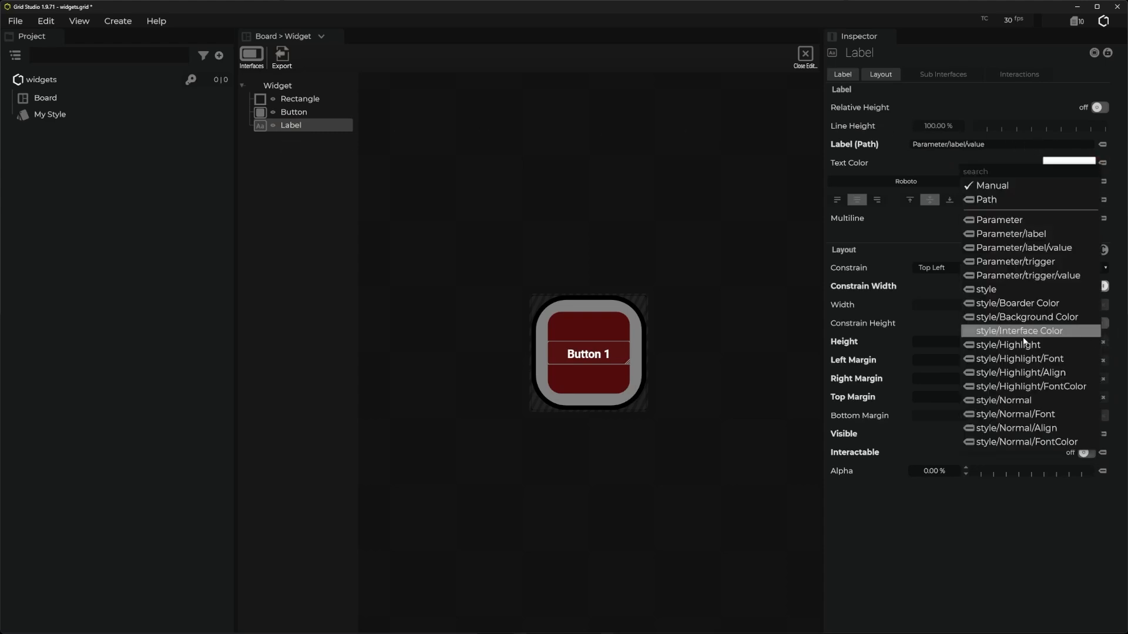
{"action": "left_click", "coordinate": [1052, 387]}
{"action": "left_click", "coordinate": [1103, 181]}
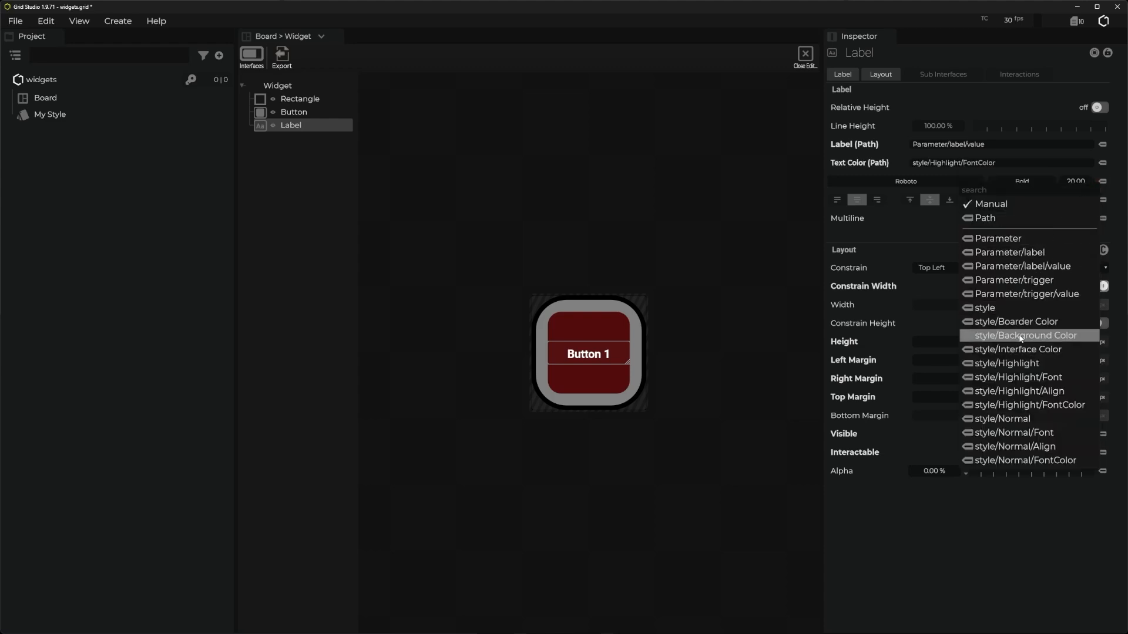
{"action": "left_click", "coordinate": [1043, 379]}
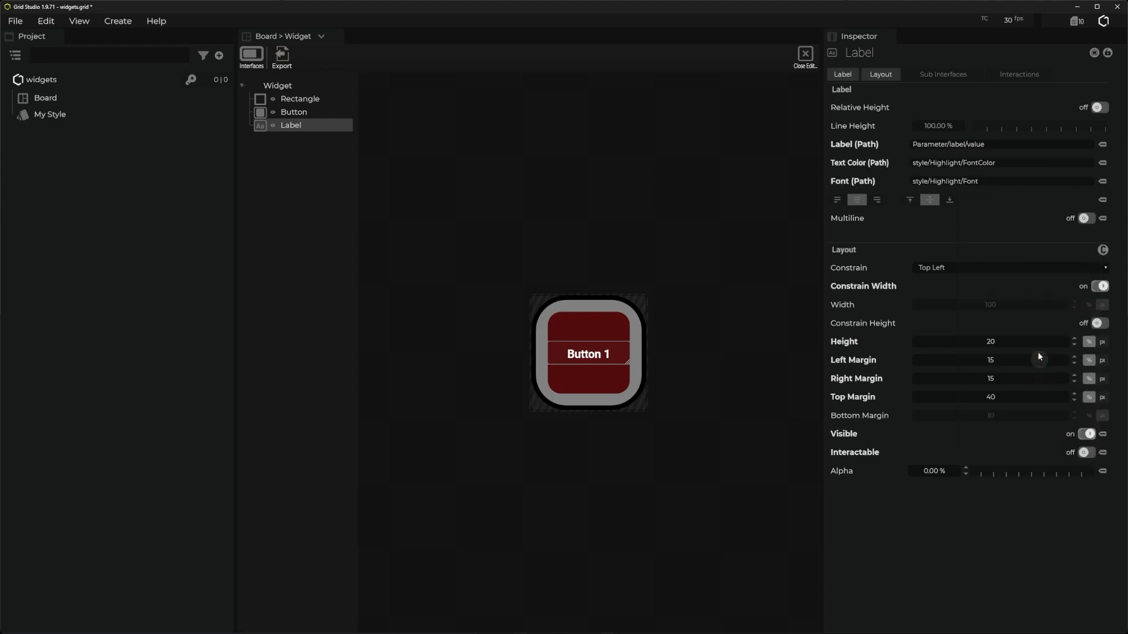
{"action": "left_click", "coordinate": [1102, 201]}
{"action": "left_click", "coordinate": [1036, 412]}
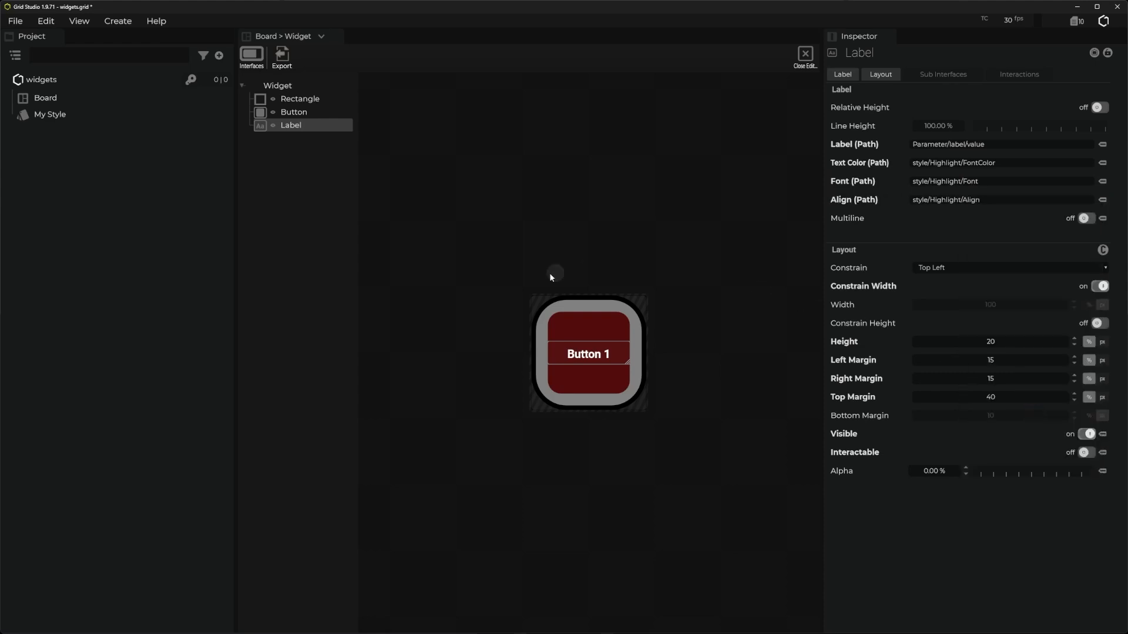
{"action": "left_click", "coordinate": [805, 54]}
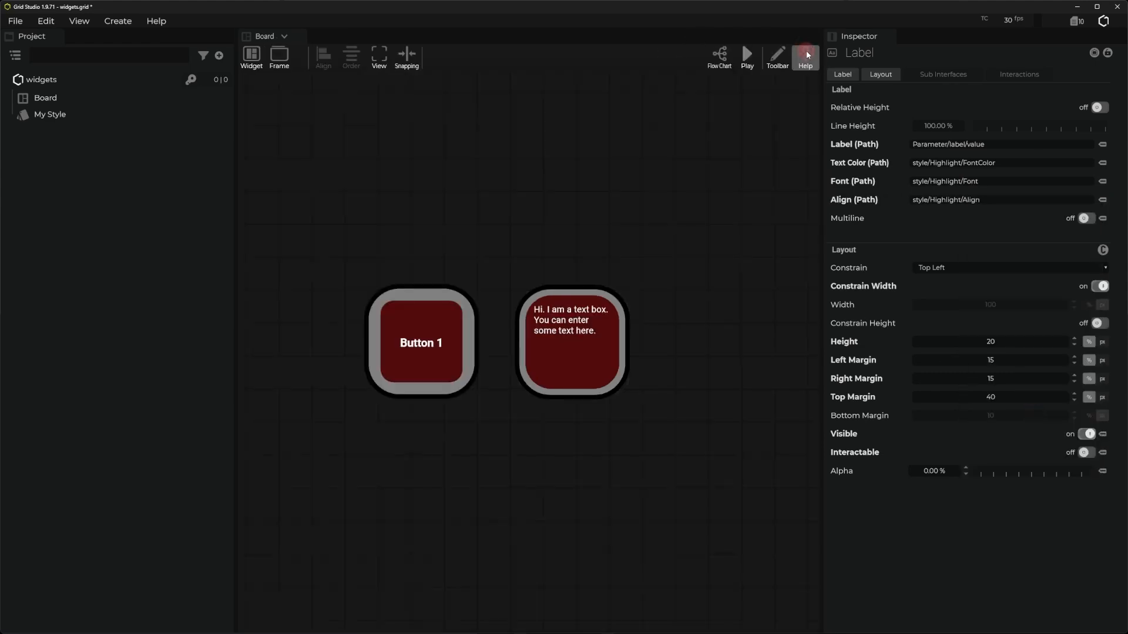
- Open the text box widget's editor, examine the style bindings of Rectangle, Rectangle1 and Text, and close the editor
{"action": "left_click", "coordinate": [597, 361]}
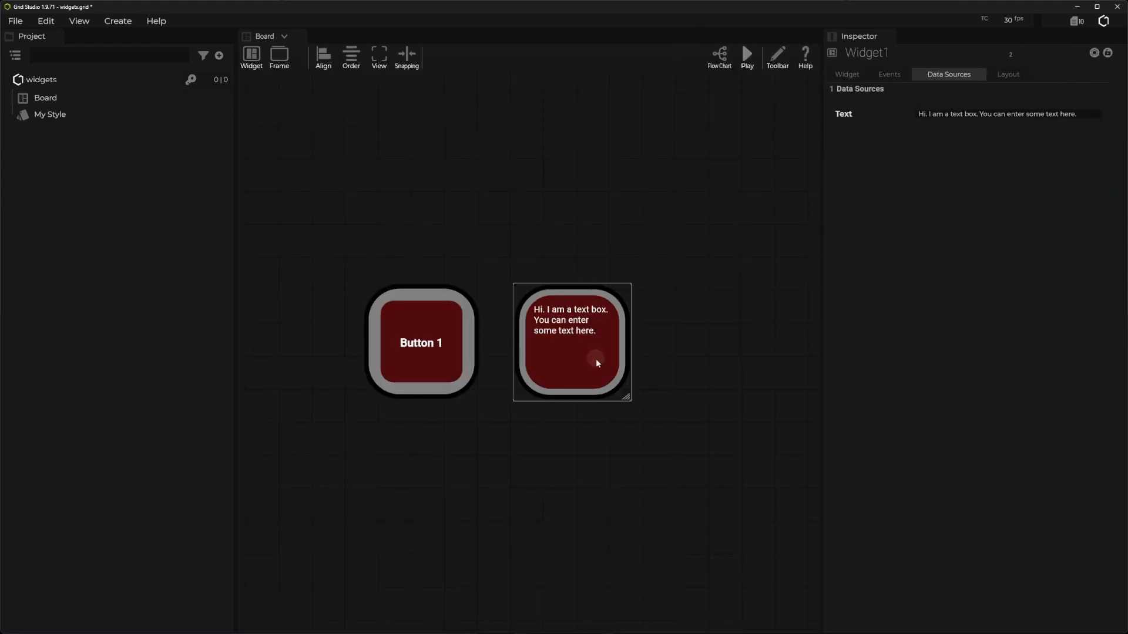
{"action": "right_click", "coordinate": [543, 351]}
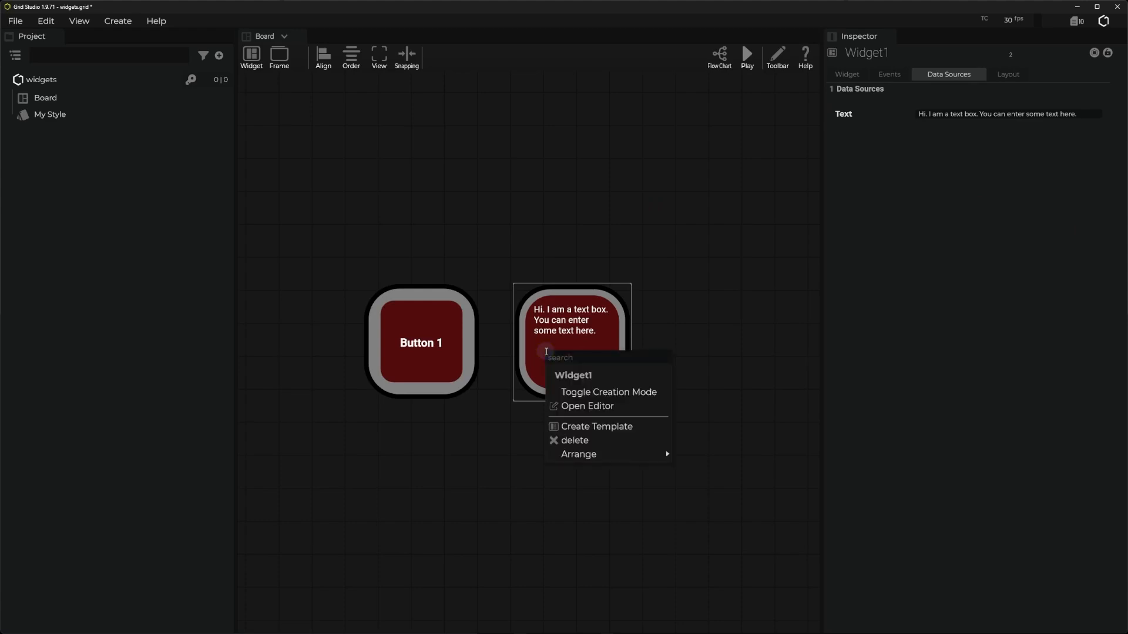
{"action": "left_click", "coordinate": [572, 405]}
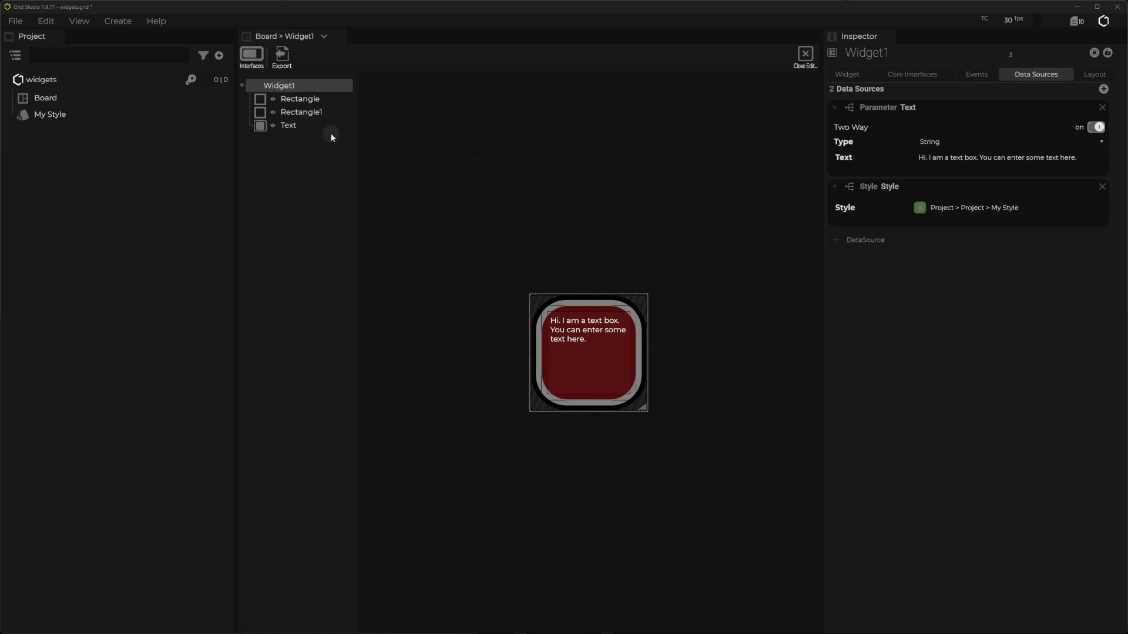
{"action": "left_click", "coordinate": [288, 102]}
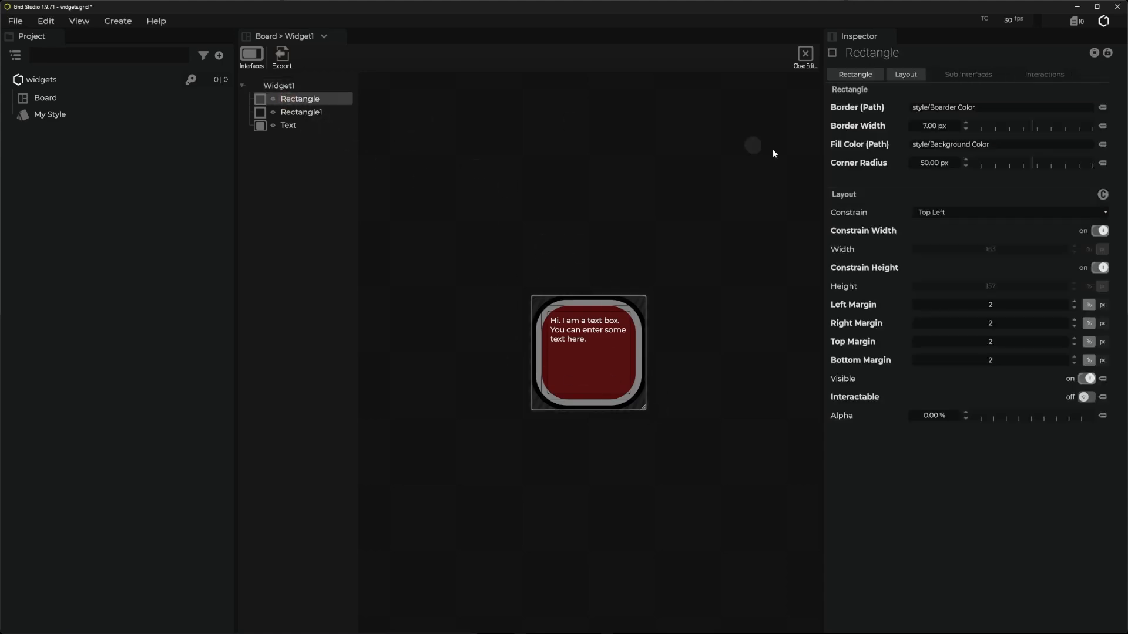
{"action": "left_click", "coordinate": [302, 112]}
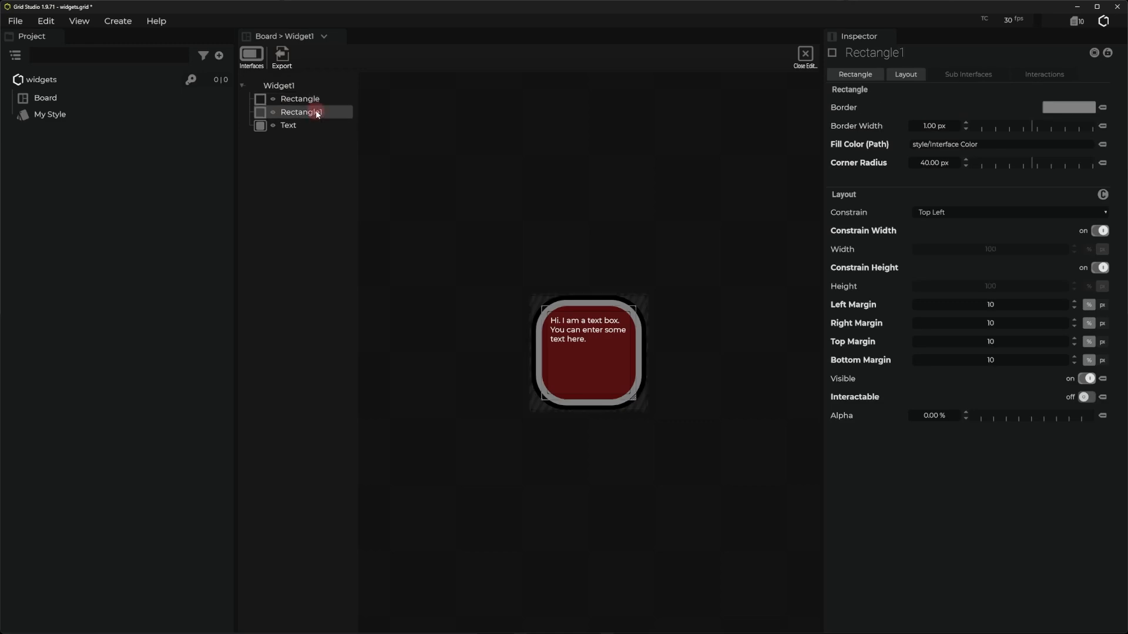
{"action": "left_click", "coordinate": [286, 125]}
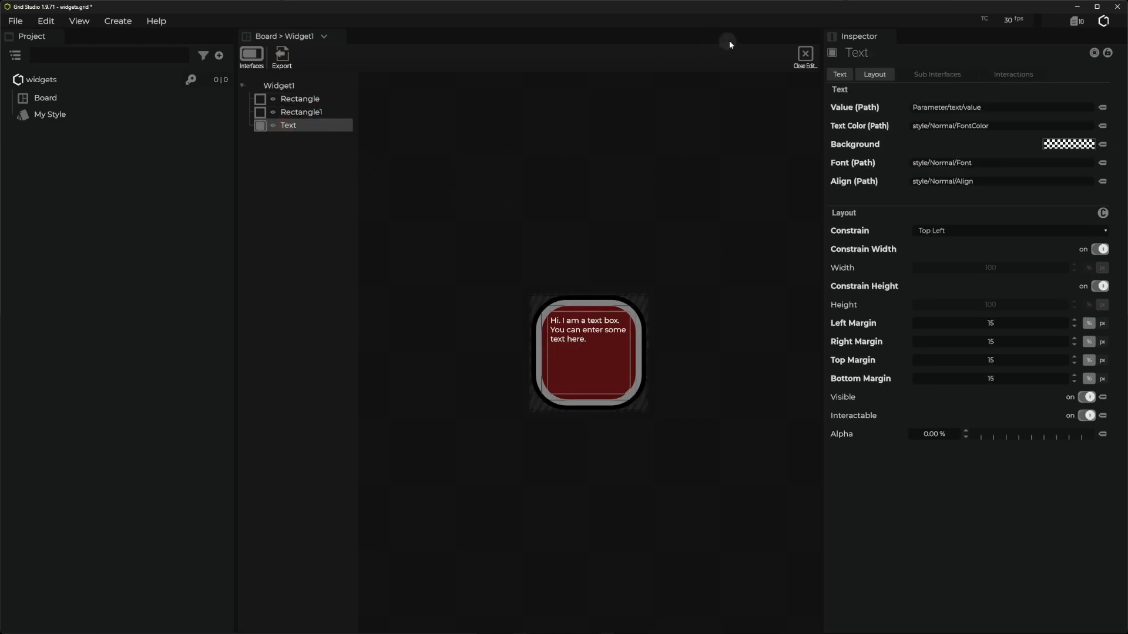
{"action": "left_click", "coordinate": [805, 57]}
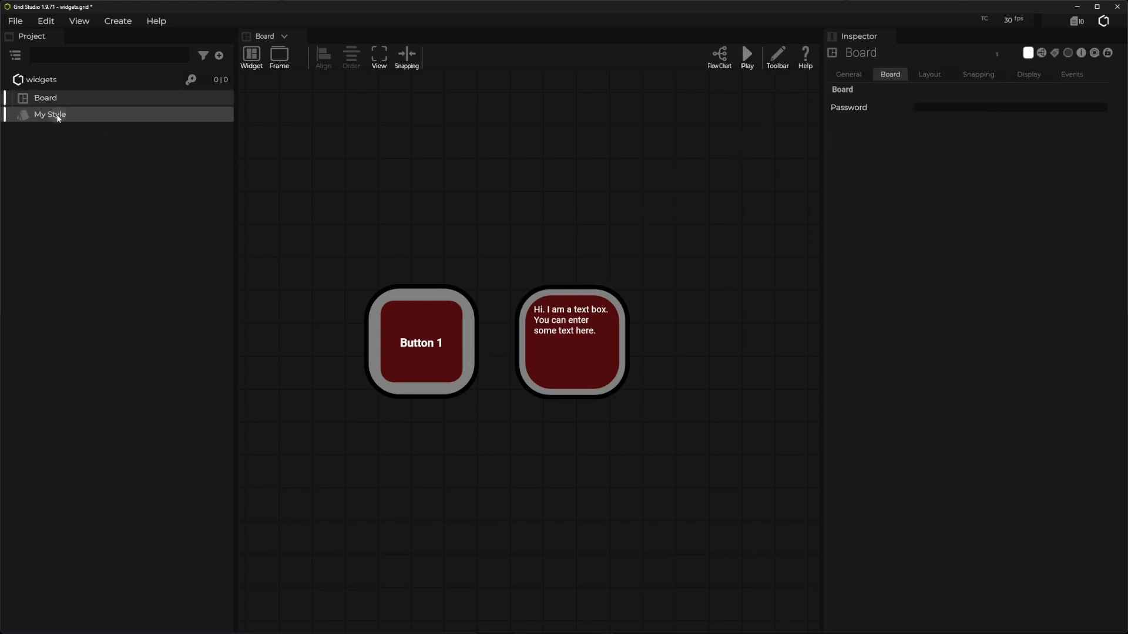
- In My Style, set Interface Color to orange (RGB 67.45%, 23.92%, 3.92%) and Background Color to pale yellow (RGB 90.19%, 92.94%, 60.00%)
{"action": "left_click", "coordinate": [58, 118]}
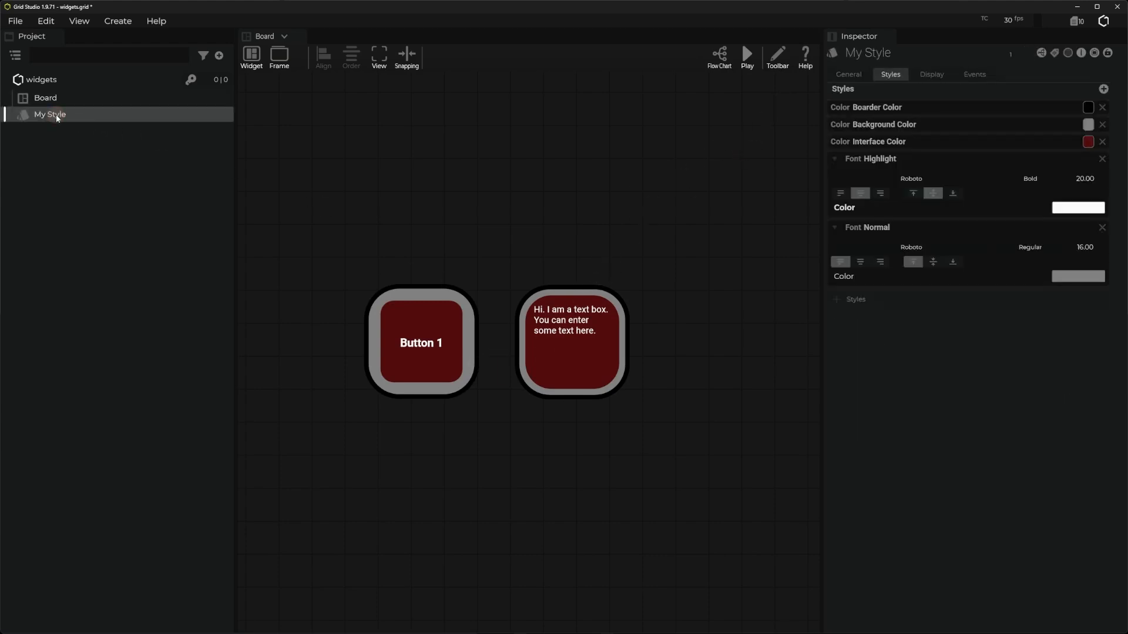
{"action": "left_click", "coordinate": [1088, 142]}
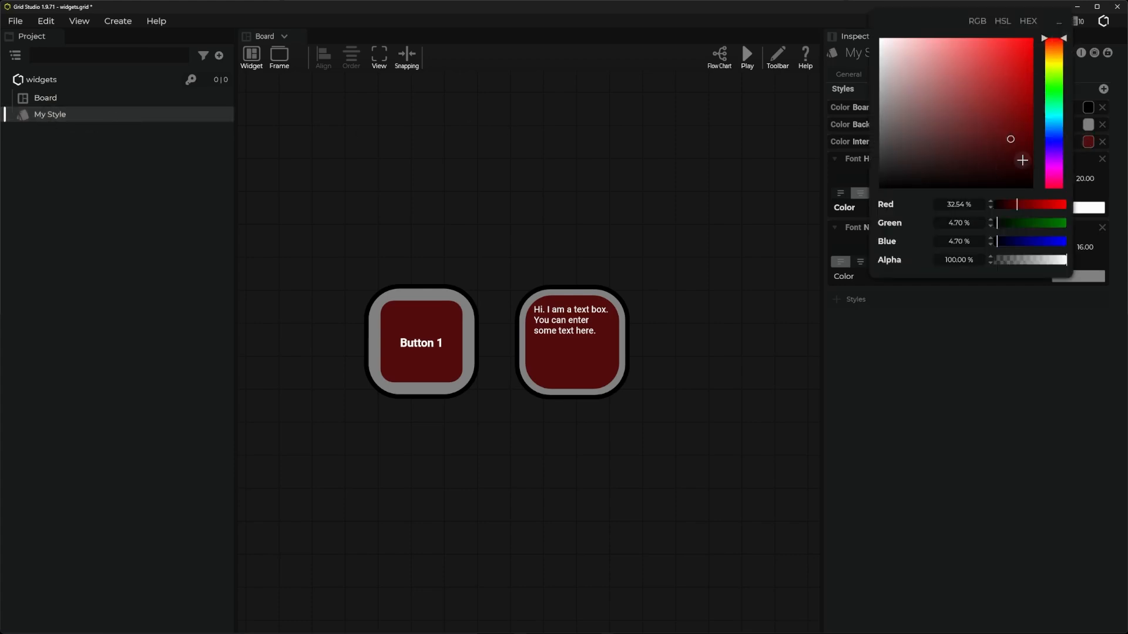
{"action": "left_click_drag", "start_coordinate": [1062, 42], "coordinate": [1025, 88]}
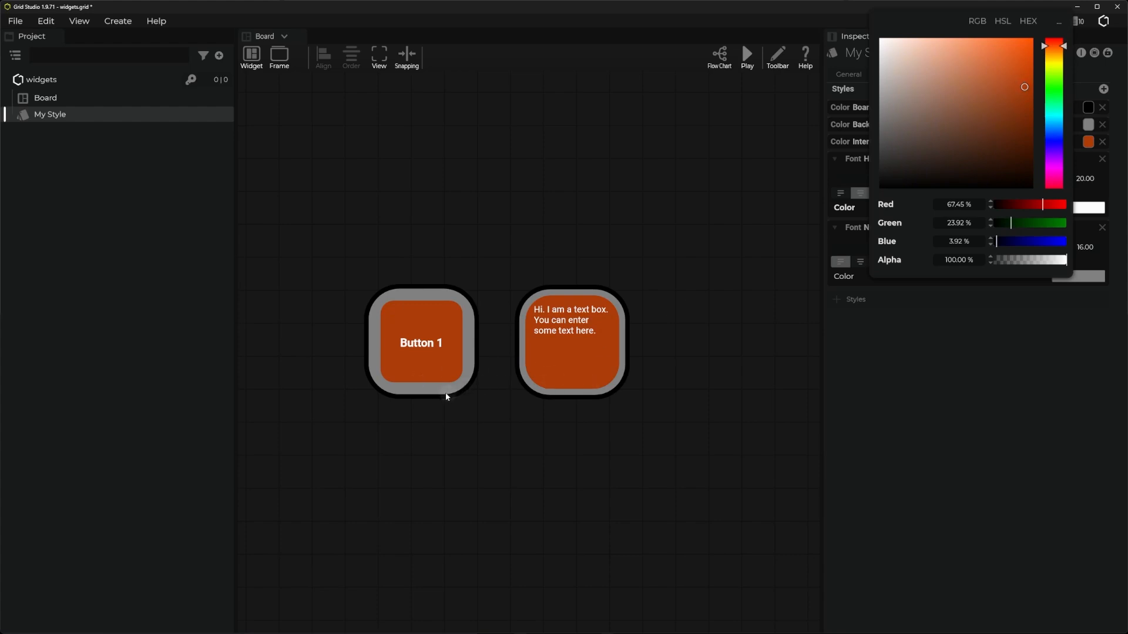
{"action": "left_click", "coordinate": [953, 439]}
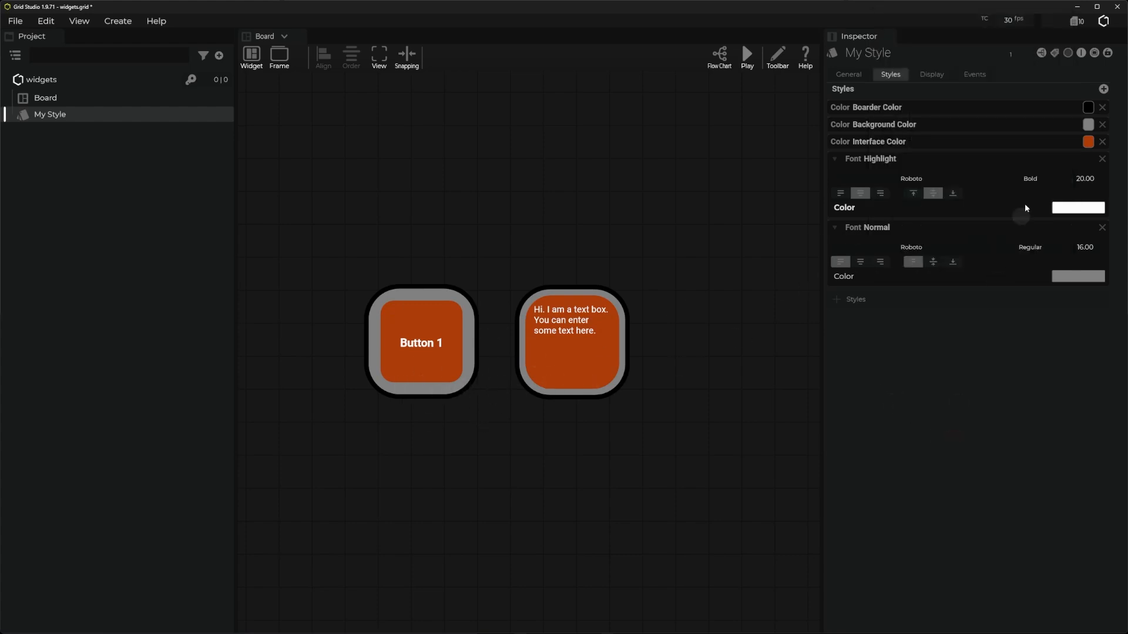
{"action": "left_click", "coordinate": [1088, 124]}
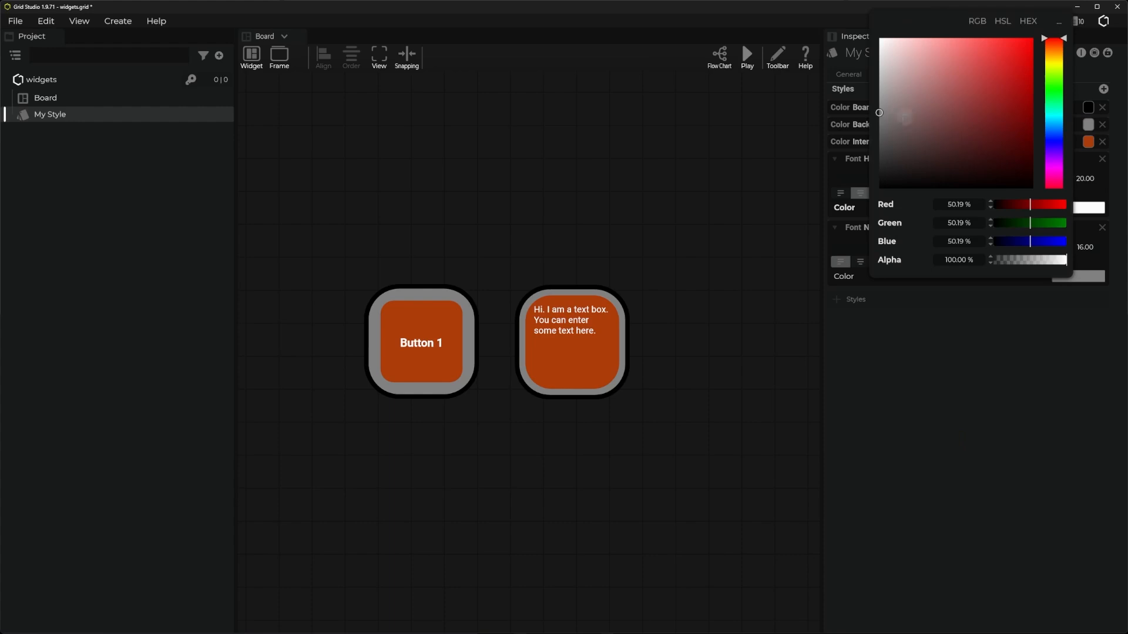
{"action": "mouse_move", "coordinate": [1060, 59]}
{"action": "left_mouse_down"}
{"action": "mouse_move", "coordinate": [985, 76]}
{"action": "mouse_move", "coordinate": [934, 47]}
{"action": "left_mouse_up"}
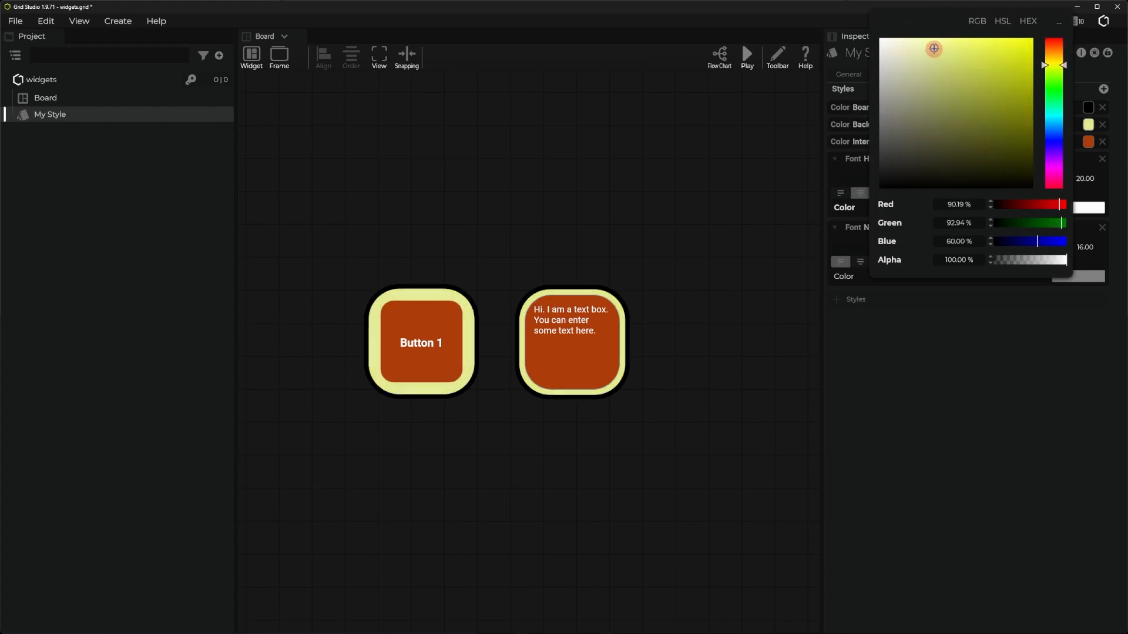
- Set My Style's Boarder Color to dark red and return to the board
{"action": "left_click", "coordinate": [1088, 108]}
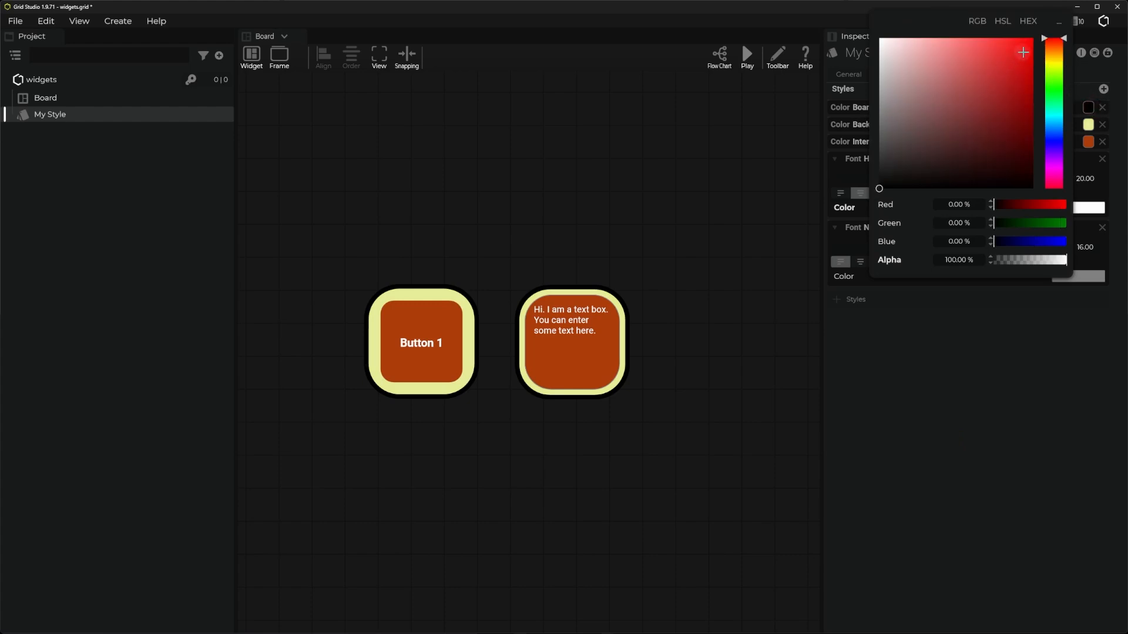
{"action": "left_click", "coordinate": [1025, 45]}
{"action": "mouse_move", "coordinate": [1025, 46]}
{"action": "left_mouse_down"}
{"action": "mouse_move", "coordinate": [1053, 41]}
{"action": "mouse_move", "coordinate": [1032, 113]}
{"action": "left_mouse_up"}
{"action": "left_click", "coordinate": [1026, 53]}
{"action": "left_click", "coordinate": [634, 211]}
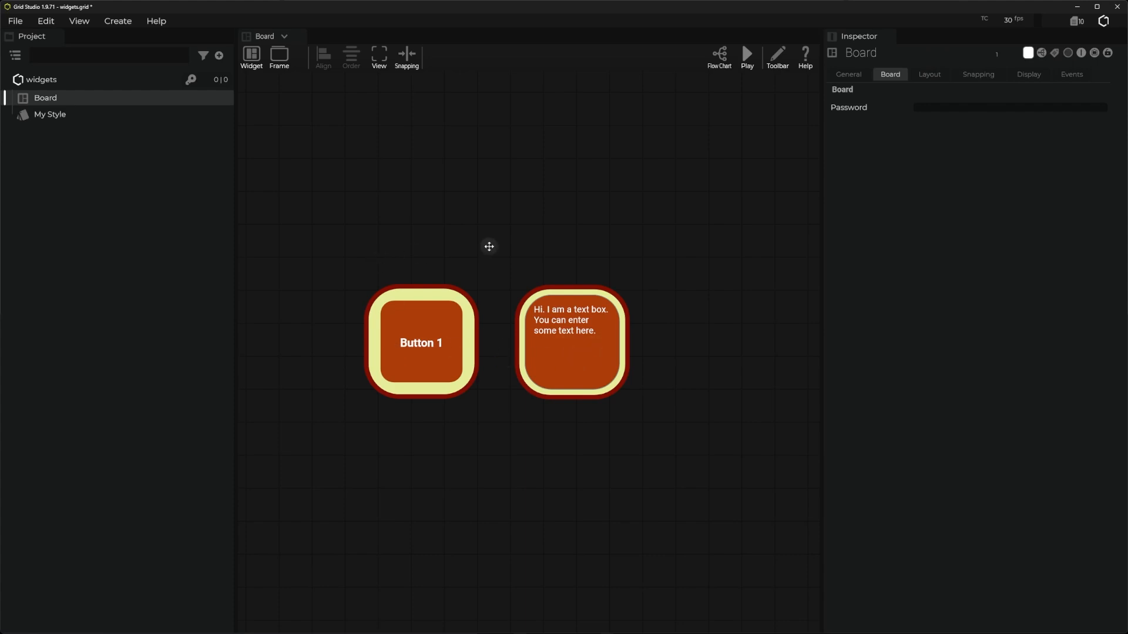
- Reopen the text box widget's editor, examine the style paths available for the Rectangle's border, and display the styles in My Style
{"action": "left_click_drag", "start_coordinate": [488, 244], "coordinate": [433, 239]}
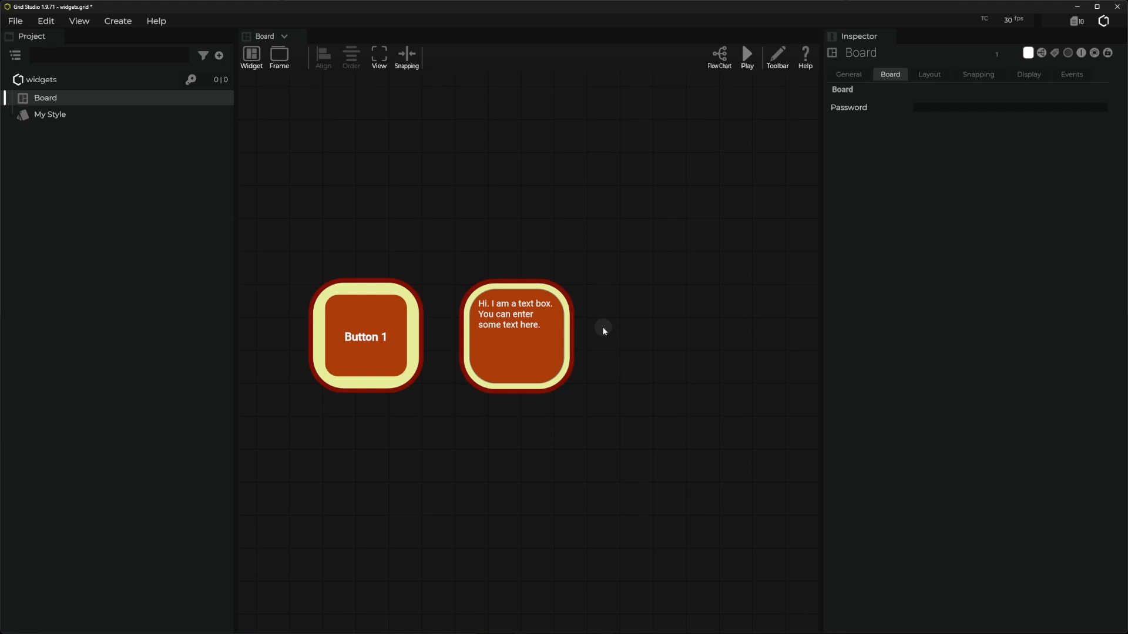
{"action": "right_click", "coordinate": [507, 345]}
{"action": "left_click", "coordinate": [537, 403]}
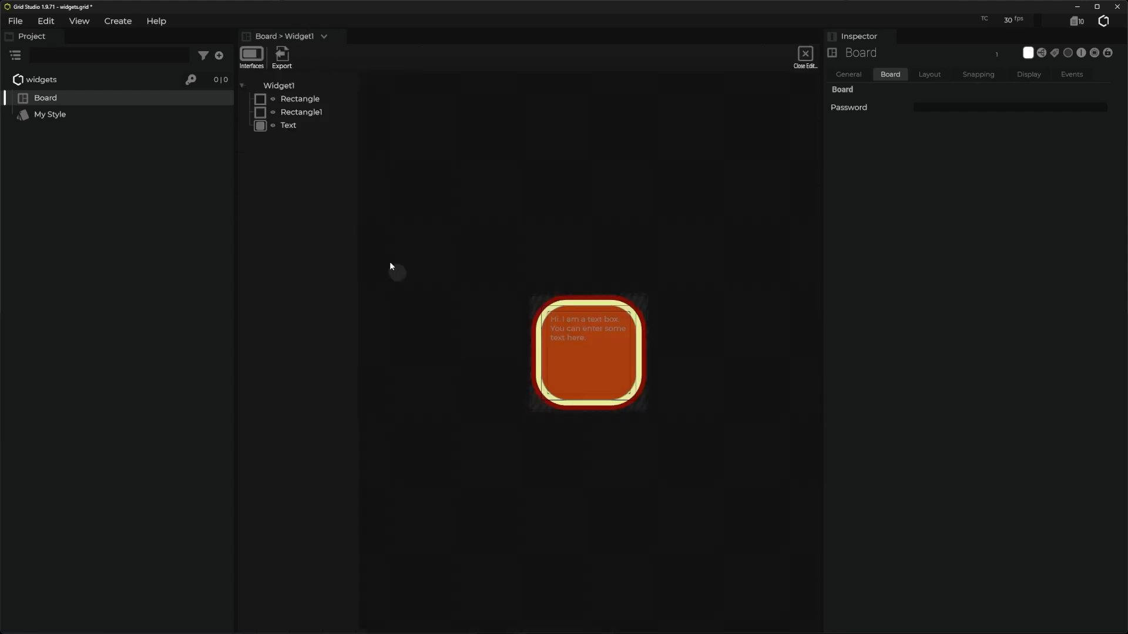
{"action": "left_click", "coordinate": [285, 87]}
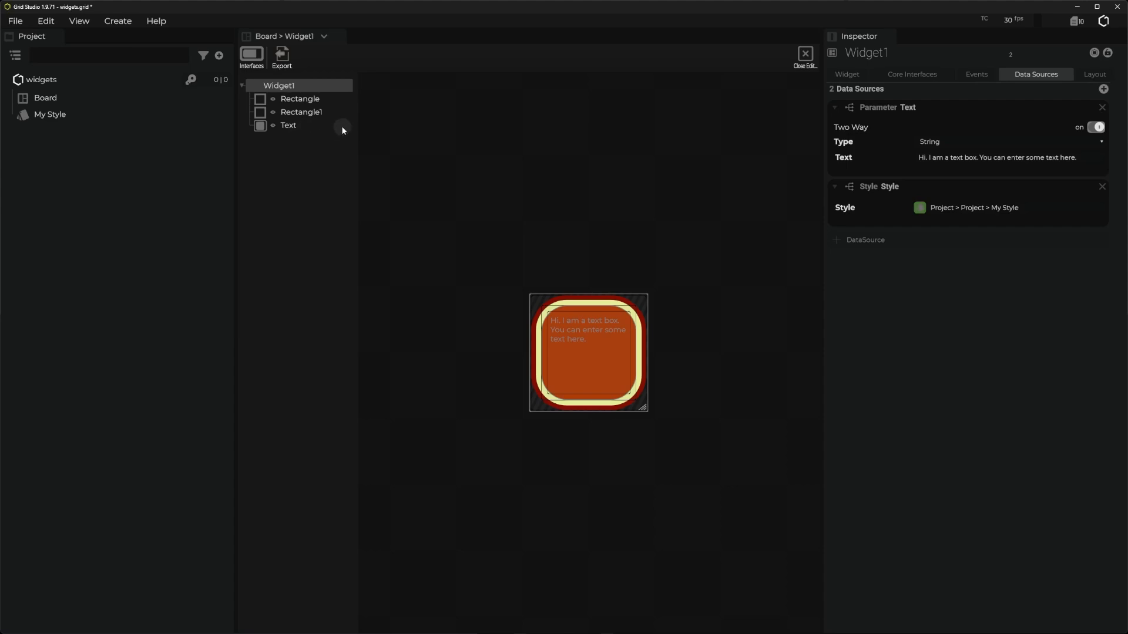
{"action": "left_click", "coordinate": [297, 104]}
{"action": "left_click", "coordinate": [1103, 109]}
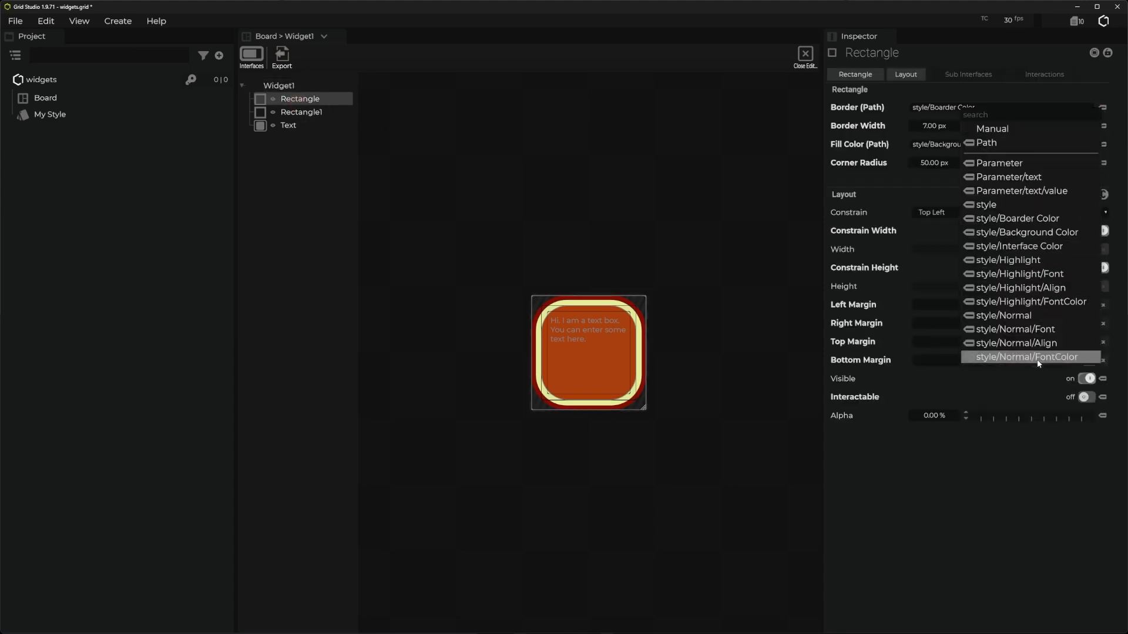
{"action": "left_click", "coordinate": [58, 115]}
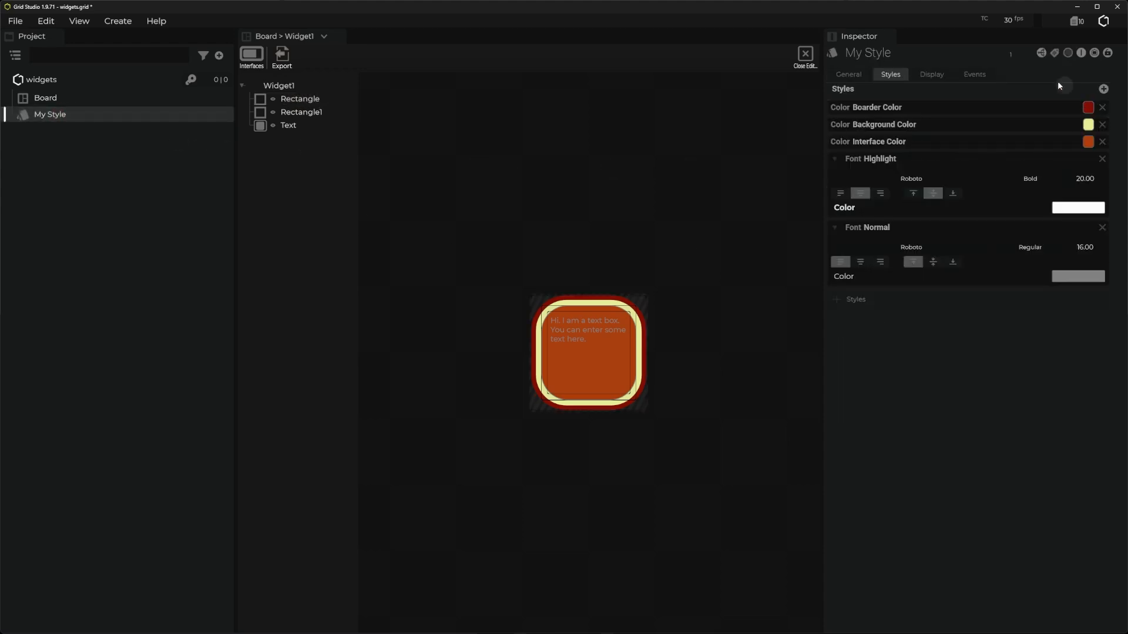